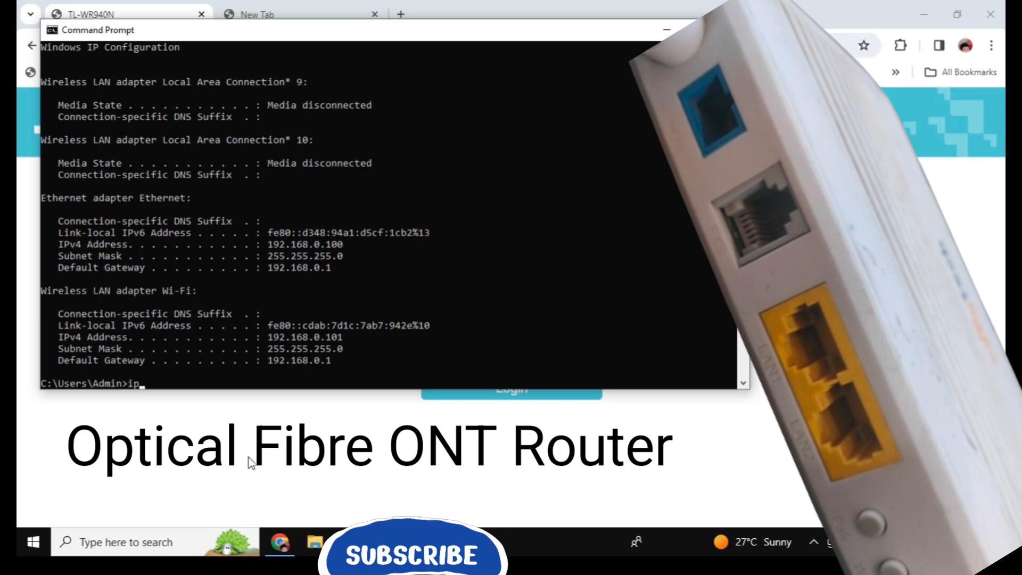
Step: Rerun ipconfig and copy the Ethernet Default Gateway 192.168.1.1 line
text(c)
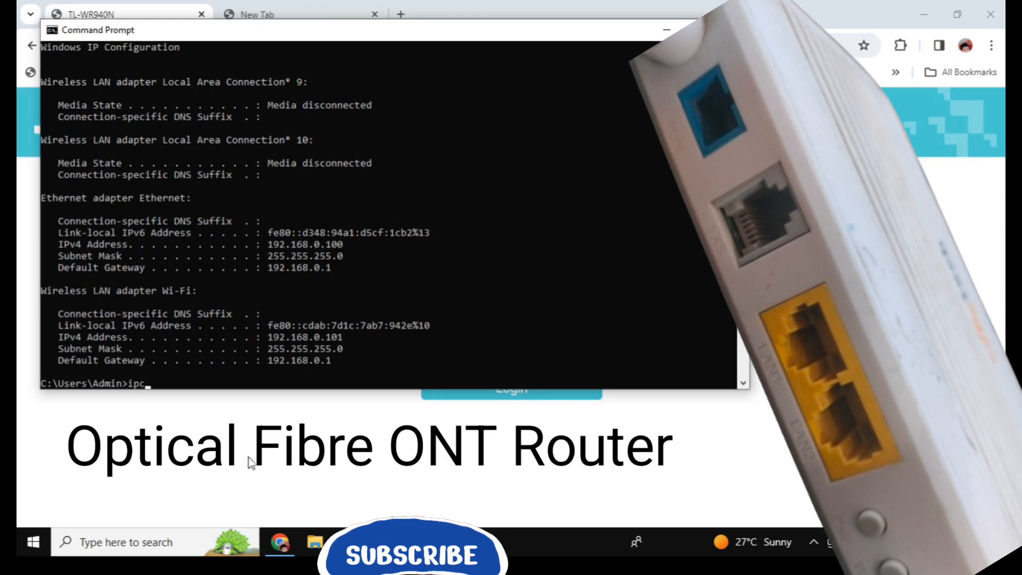
text(onfig)
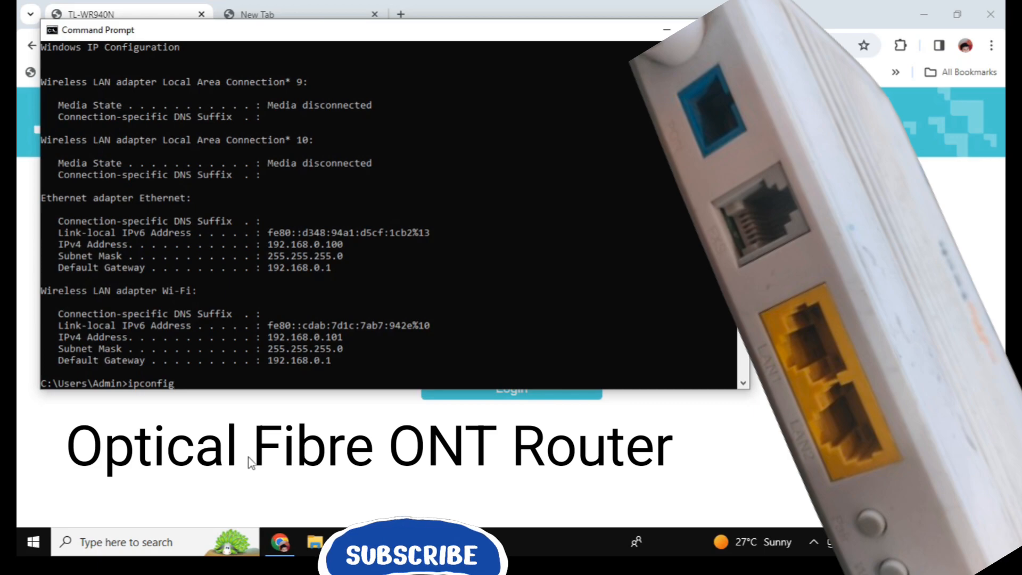
key(Return)
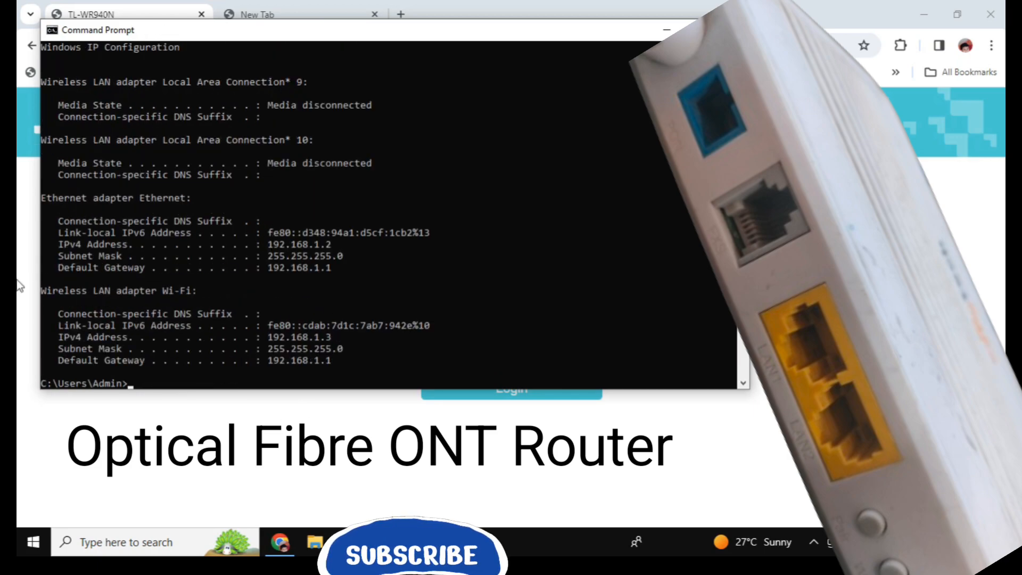
drag(53, 270, 331, 272)
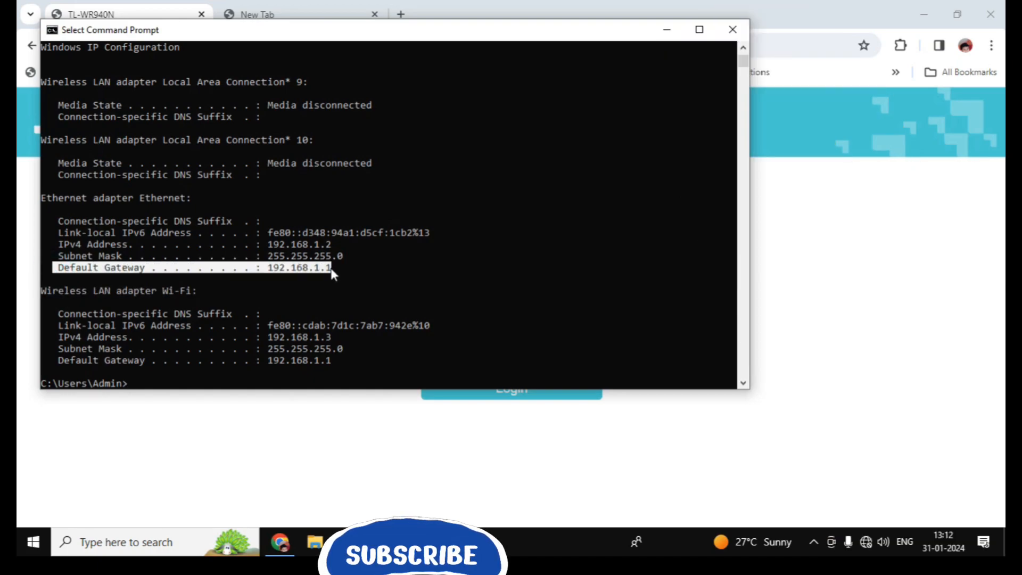
key(ctrl+c)
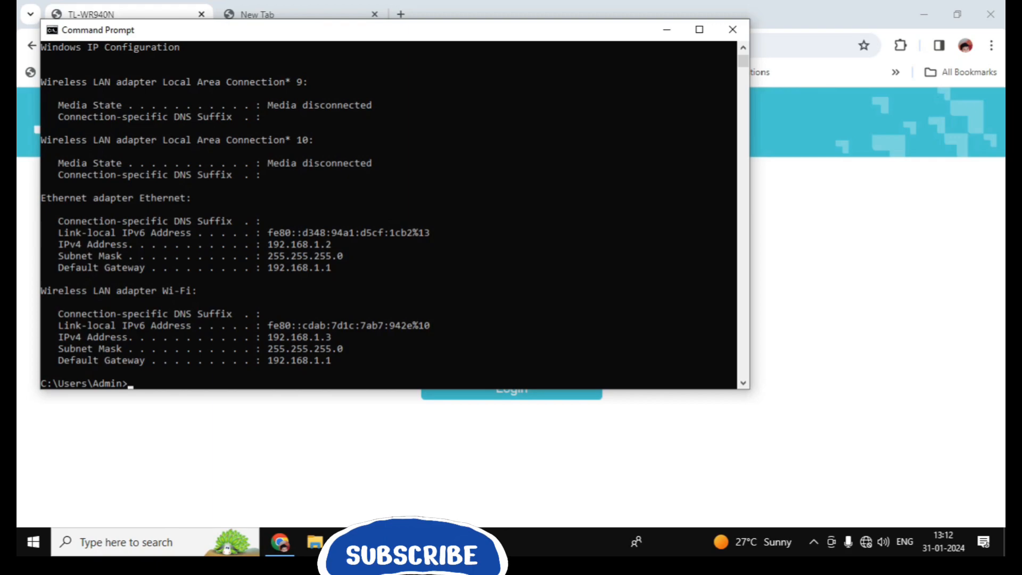
mouse_move(454, 542)
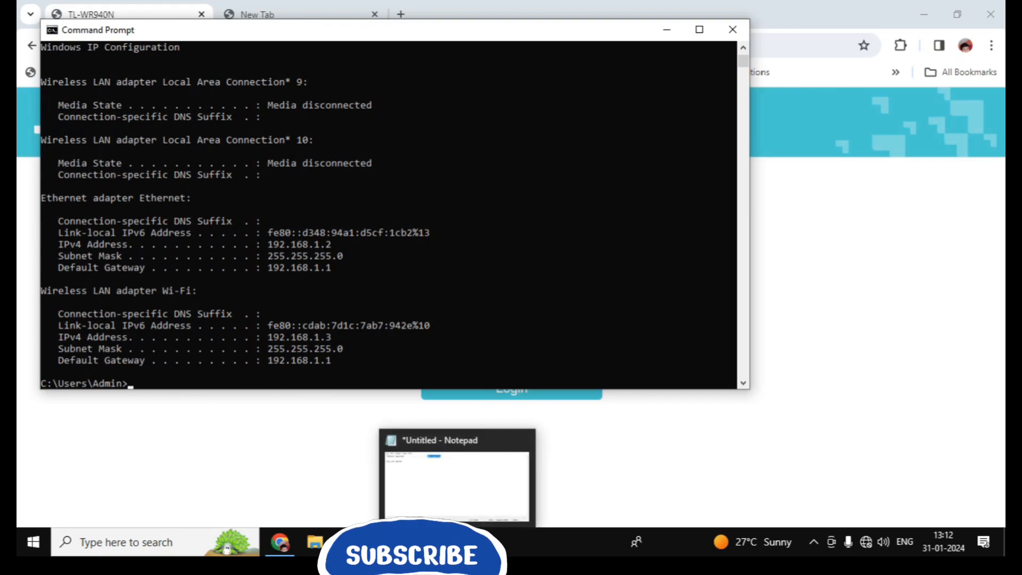
click(454, 490)
Step: Paste the Default Gateway 192.168.1.1 line under the Notepad note, then minimize Notepad and Command Prompt
click(246, 136)
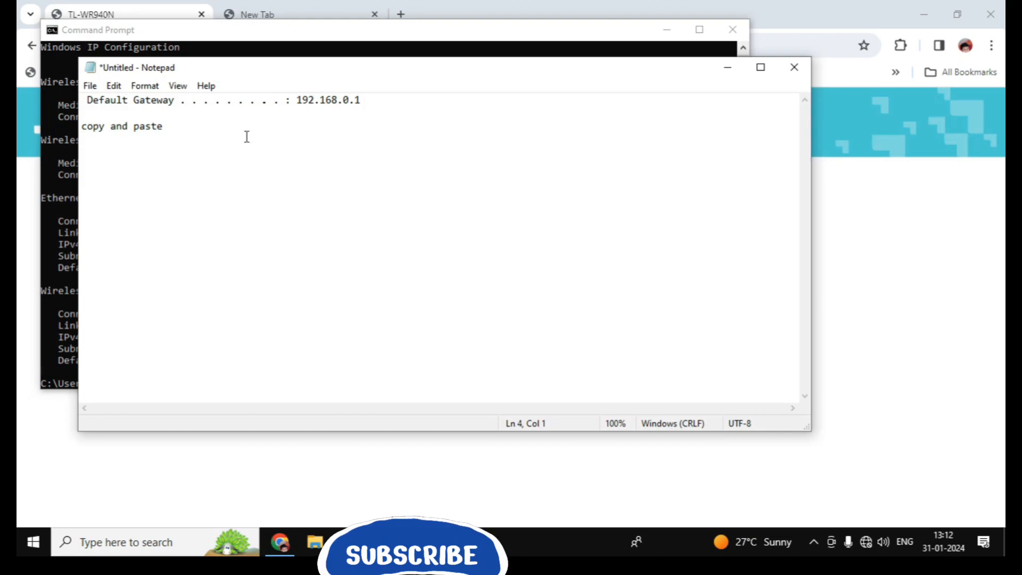
key(ctrl+v)
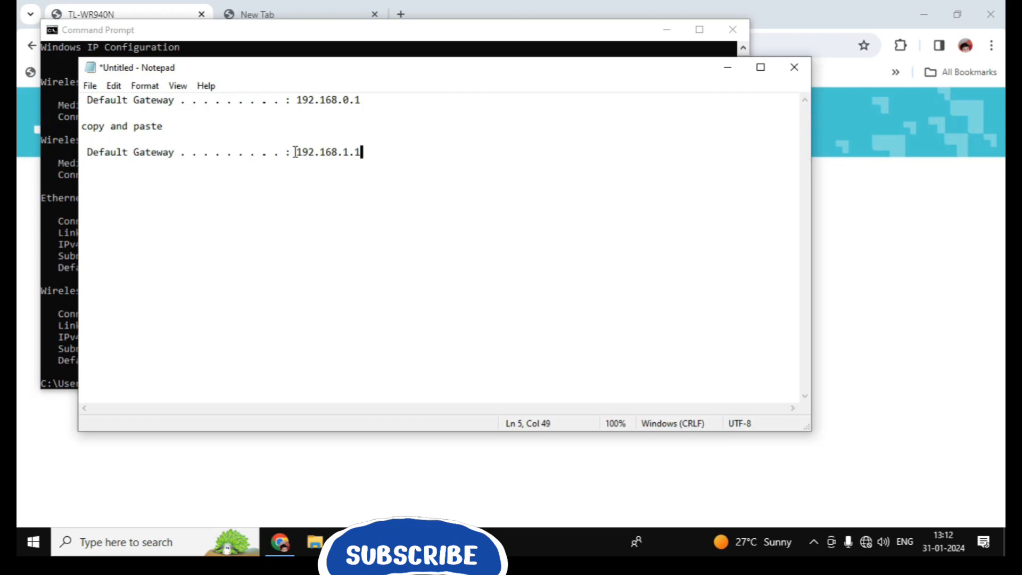
drag(295, 152, 364, 153)
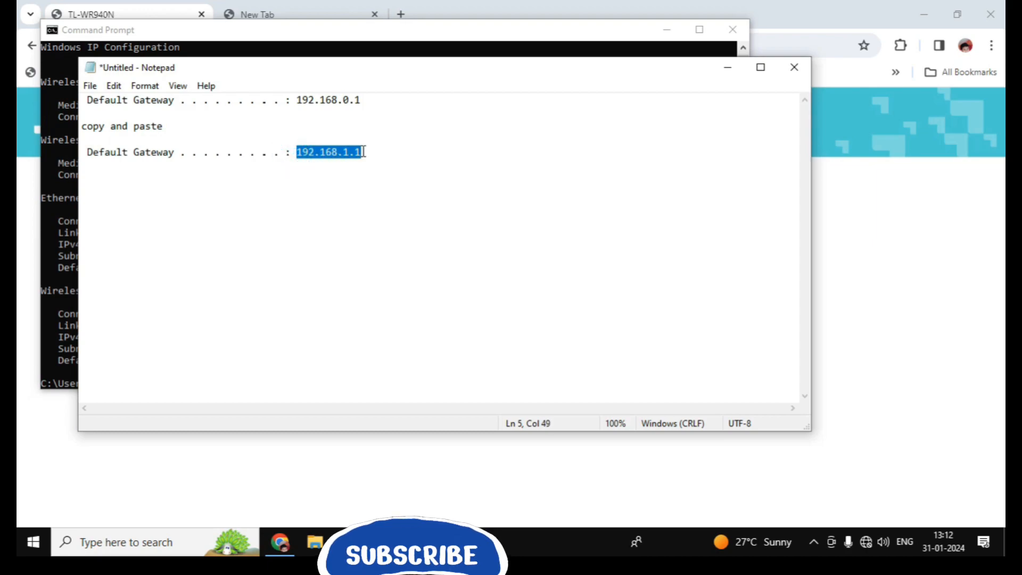
click(727, 68)
click(667, 31)
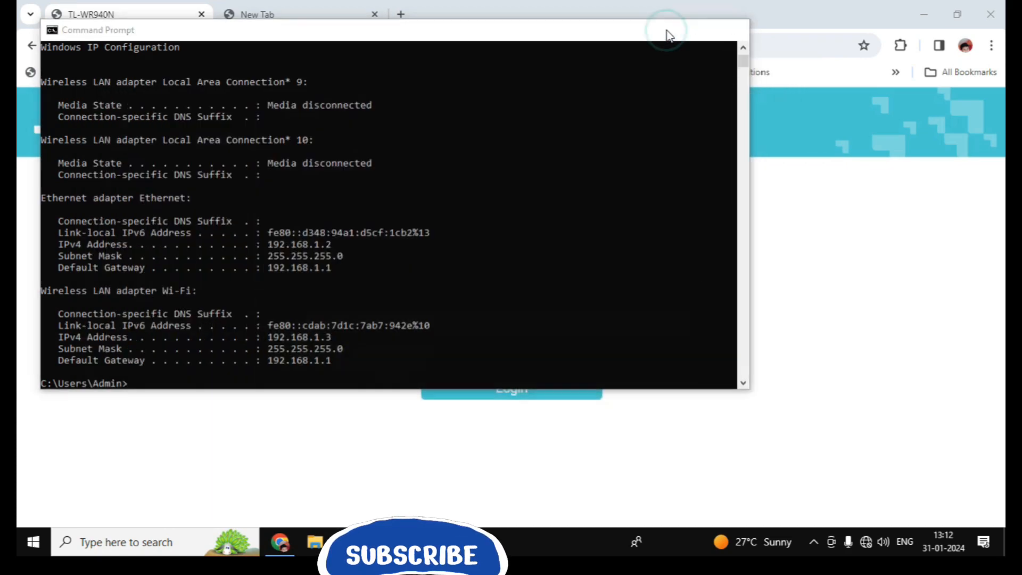
Step: Replace the empty tab with a fresh Chrome tab loading the ONT login at 192.168.1.1
click(322, 20)
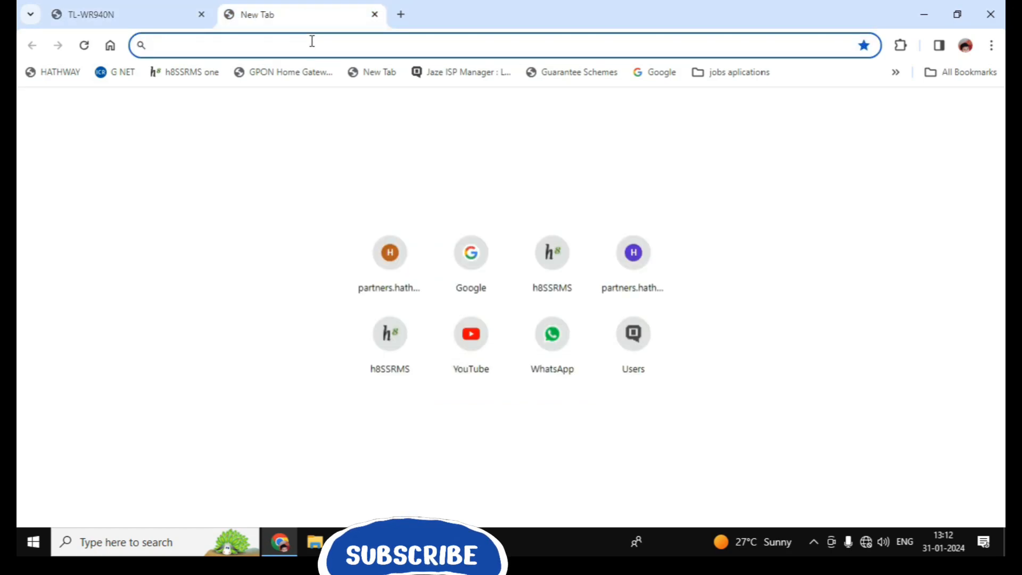
click(376, 15)
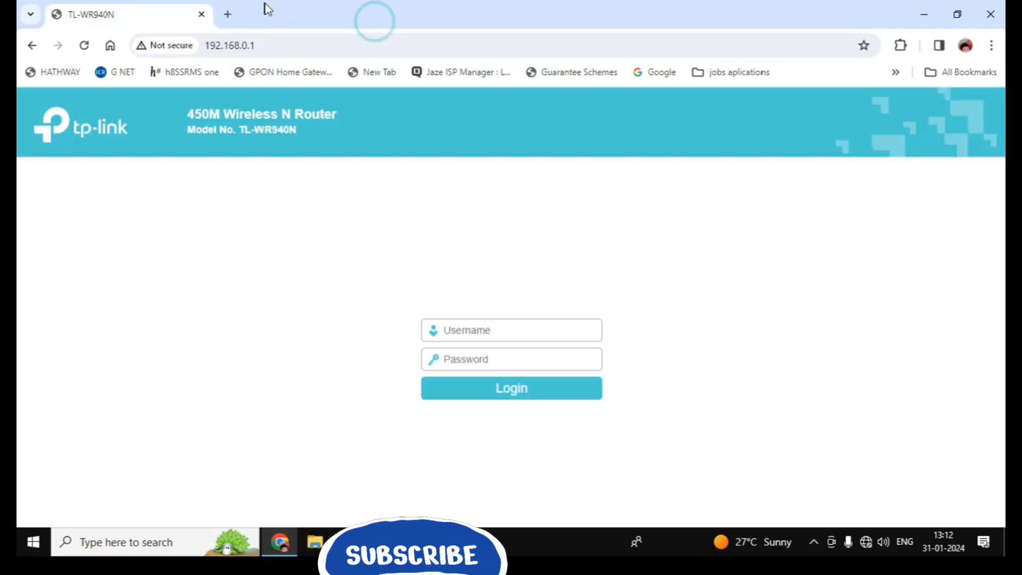
click(228, 15)
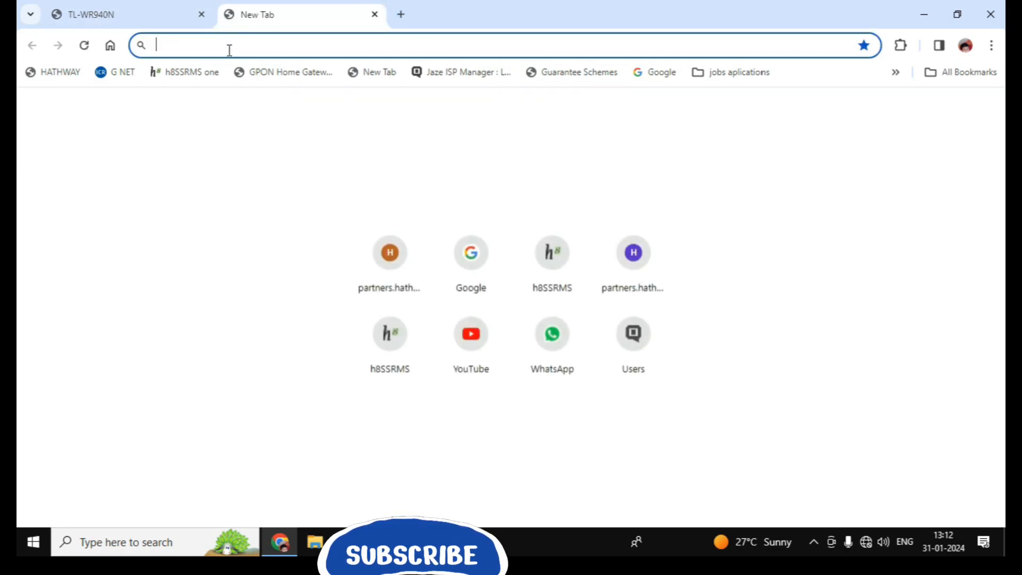
text(192.168.1.1)
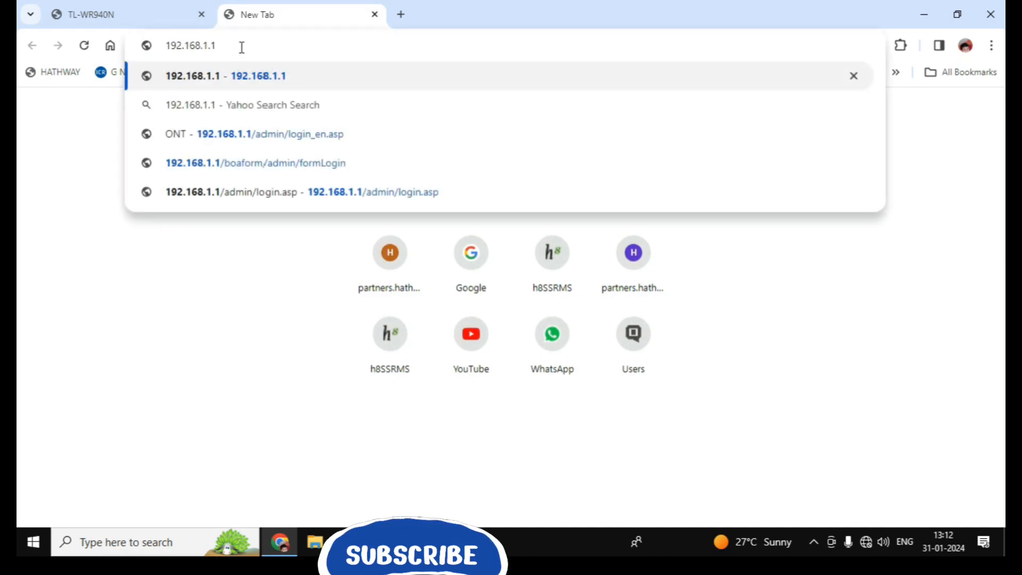
key(Return)
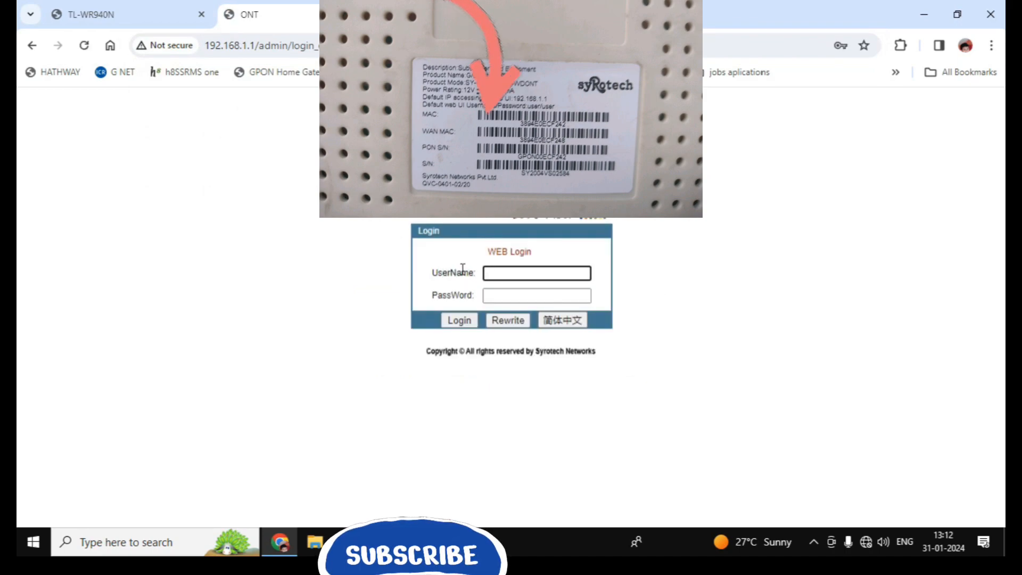
text(use)
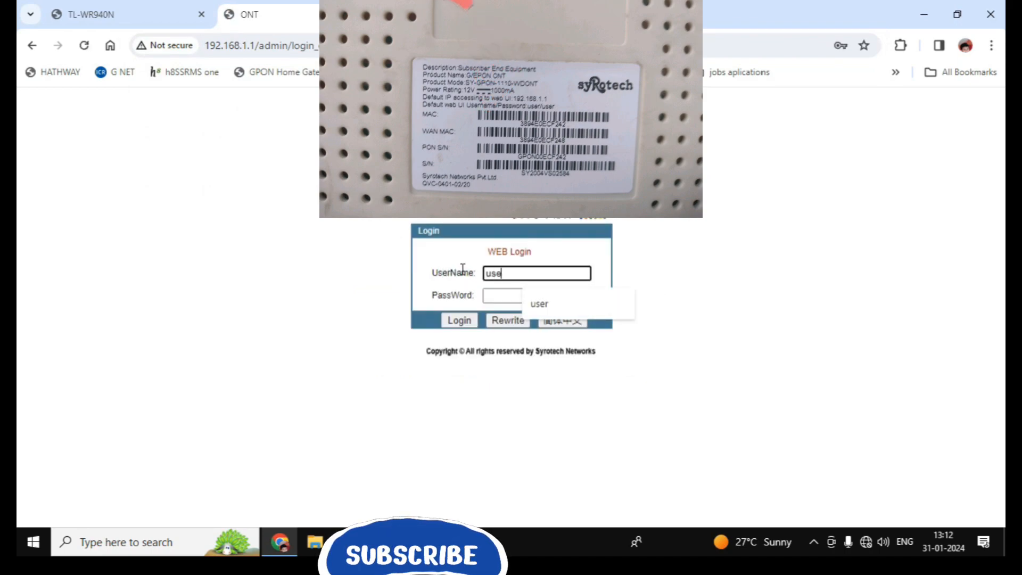
text(r)
Step: Log in with the label's default user name and password, then view Network LAN settings
key(Tab)
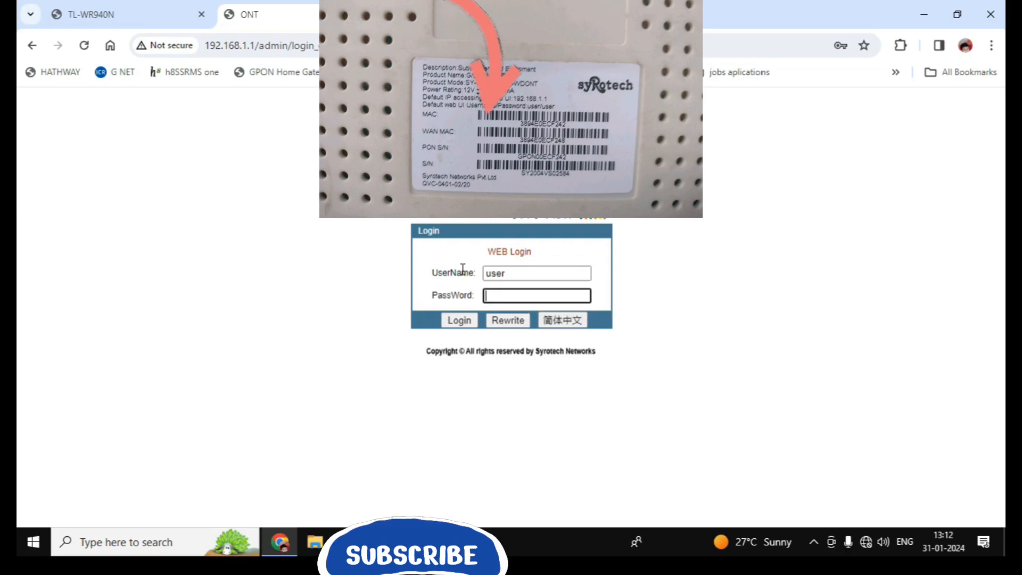
text(u)
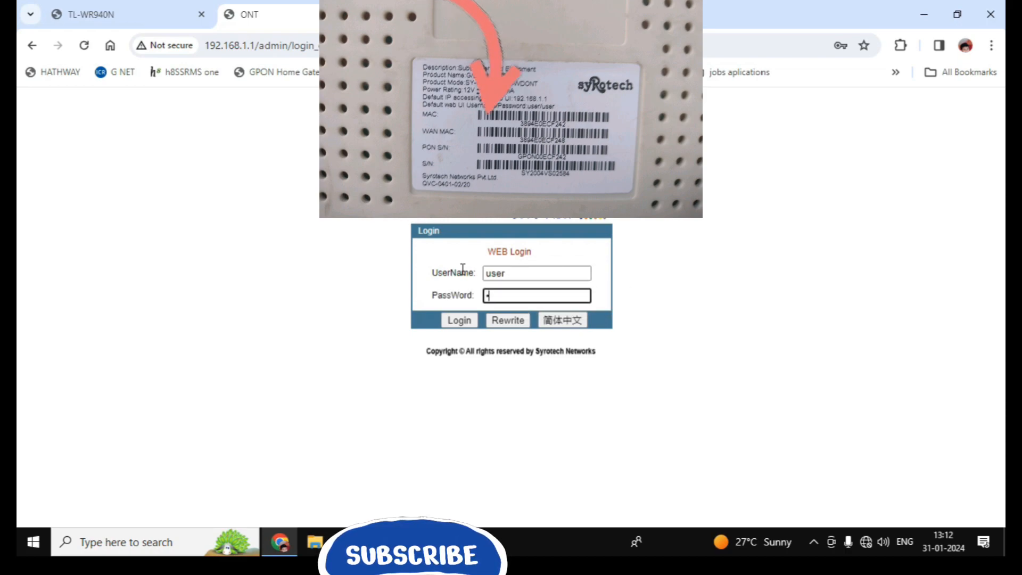
text(ser)
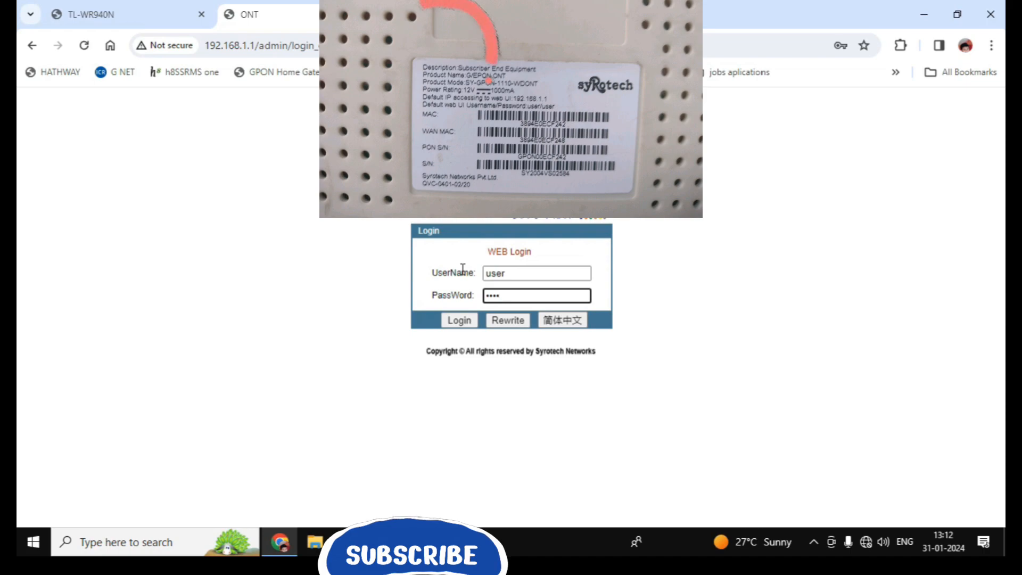
key(Return)
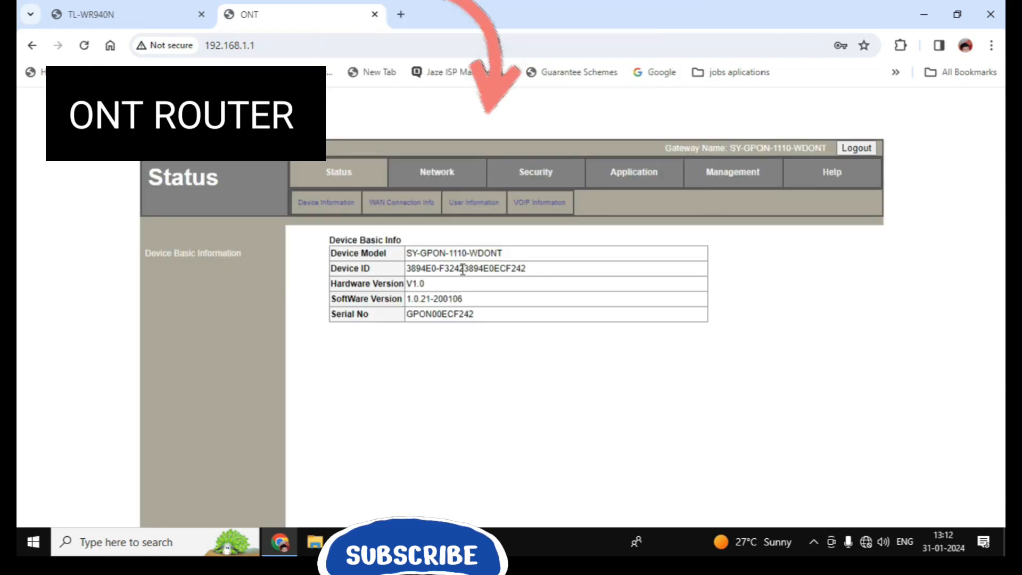
click(443, 178)
scroll(453, 279, down, 1)
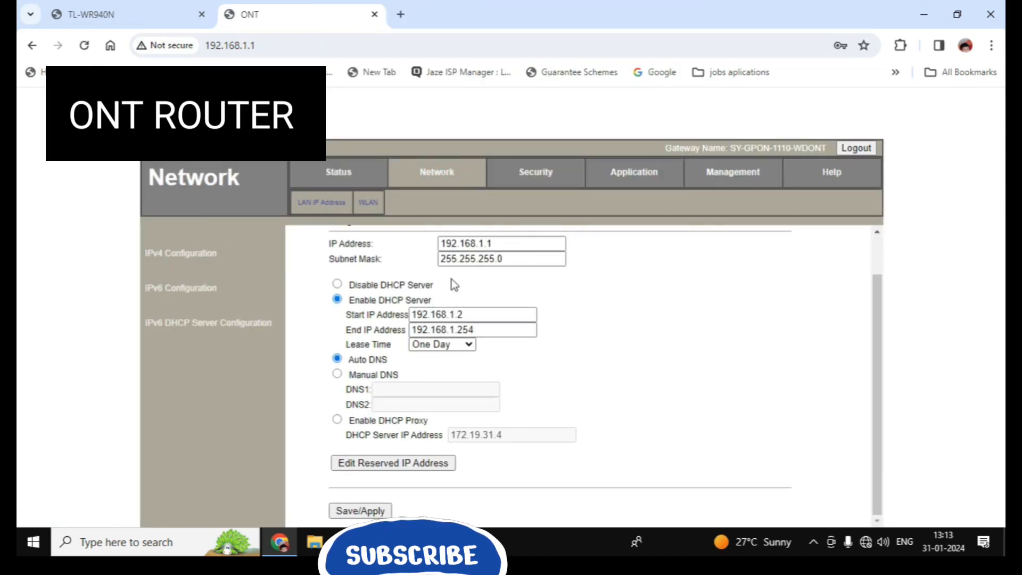
scroll(403, 402, up, 1)
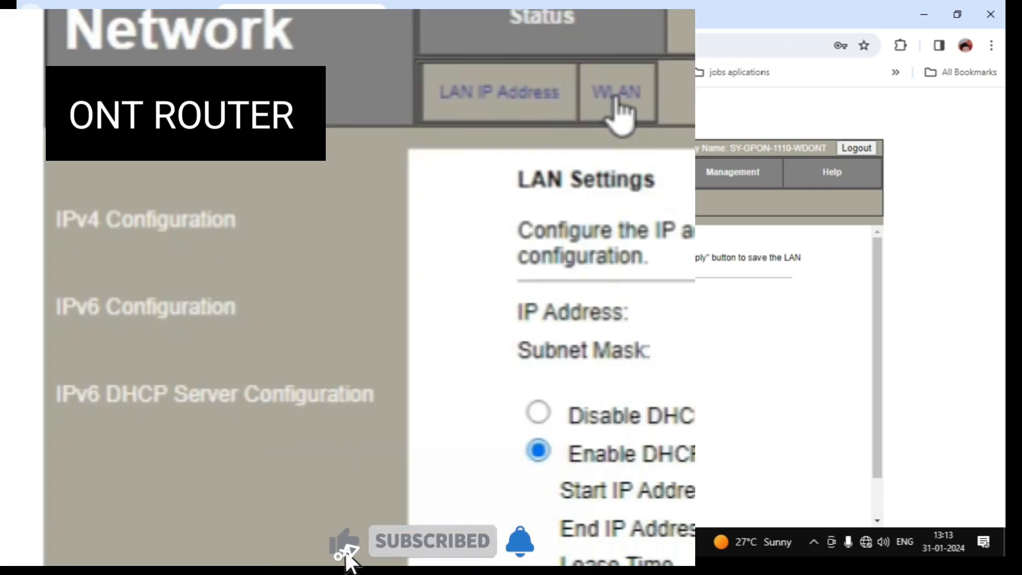
Step: On WLAN Basic, change the SSID from pnk to TEST 2 and apply the change
click(617, 104)
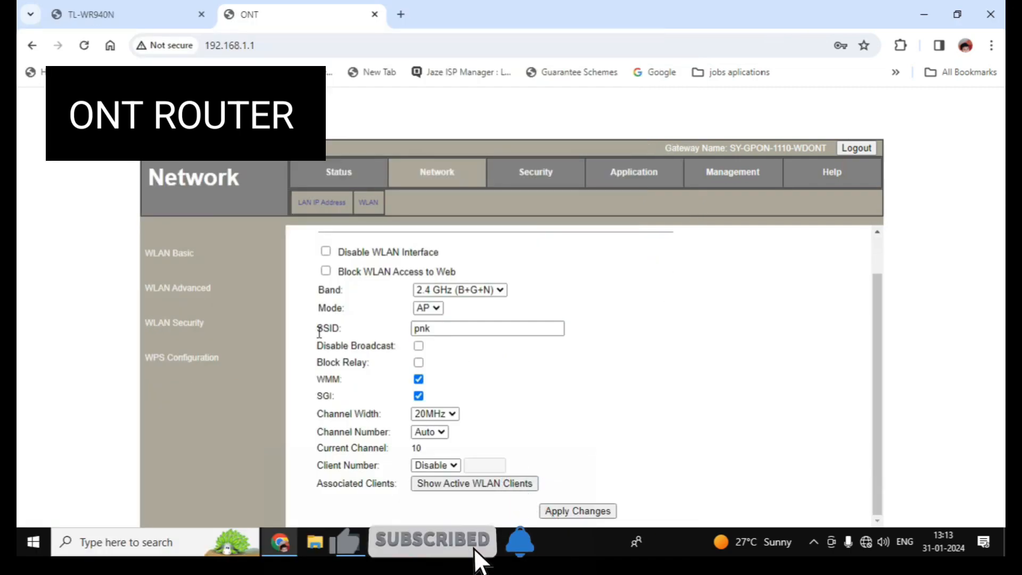
drag(318, 330, 346, 331)
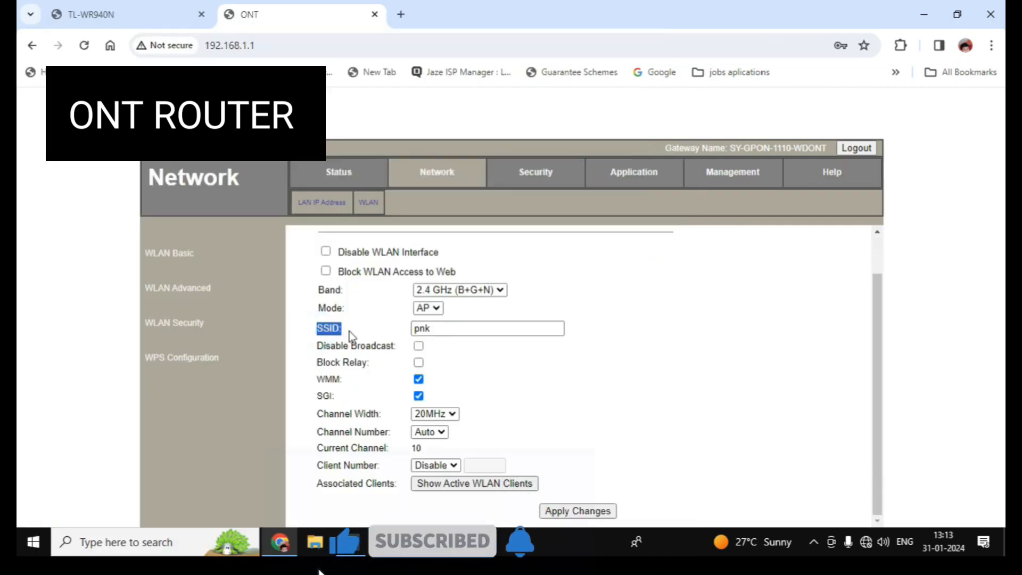
double_click(446, 330)
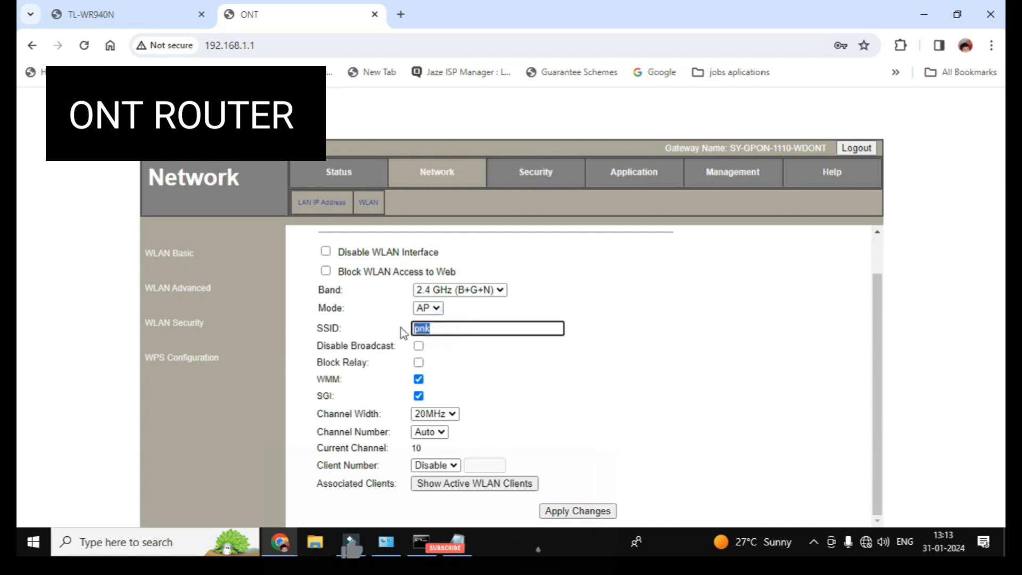
key(BackSpace)
text(t)
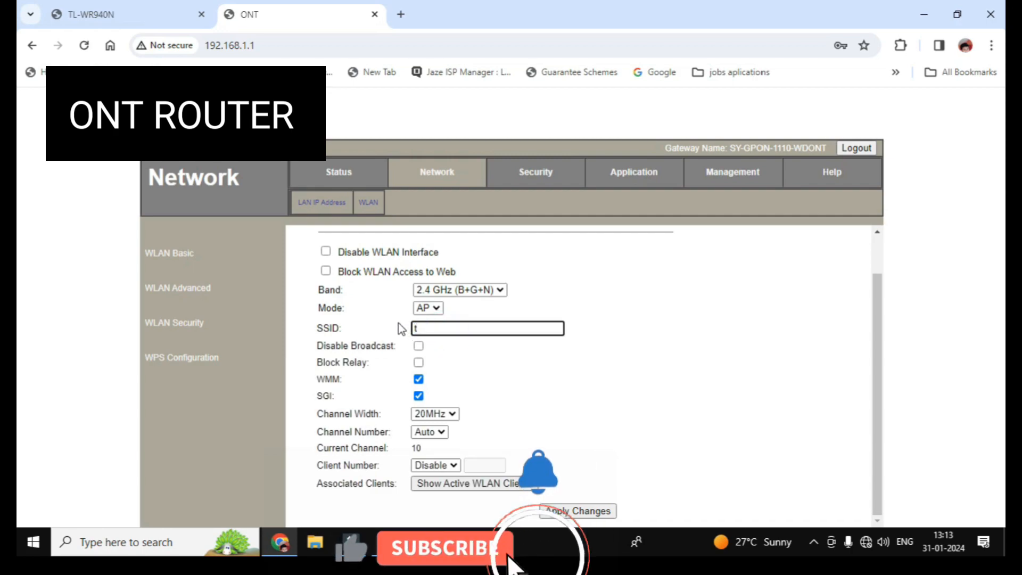
key(BackSpace)
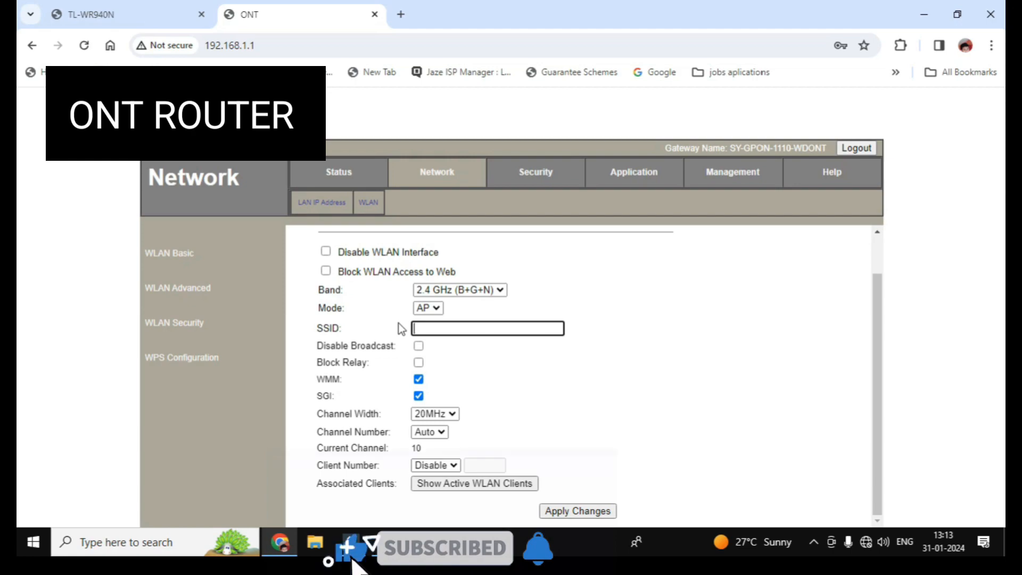
text(T)
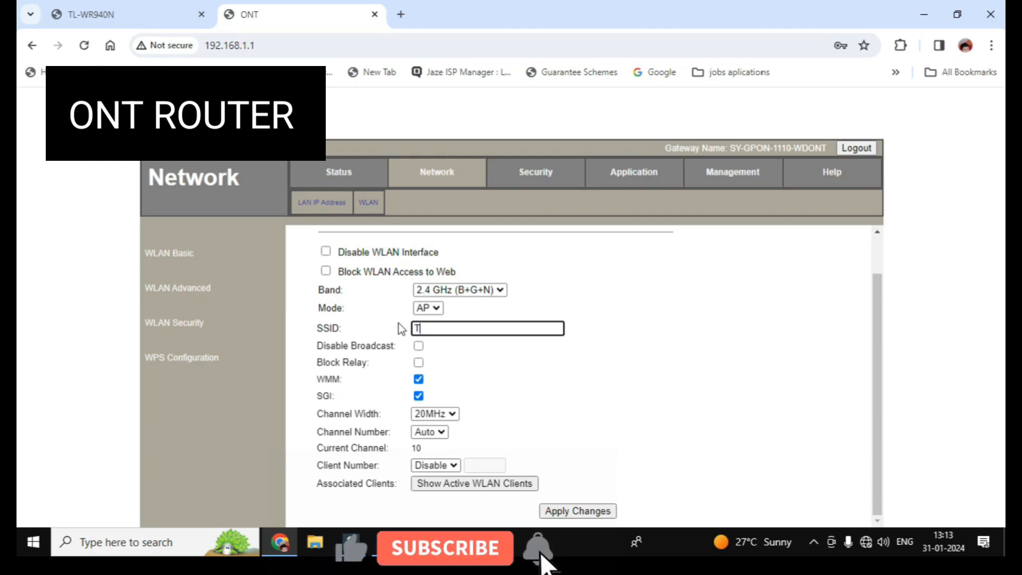
text(EST 2)
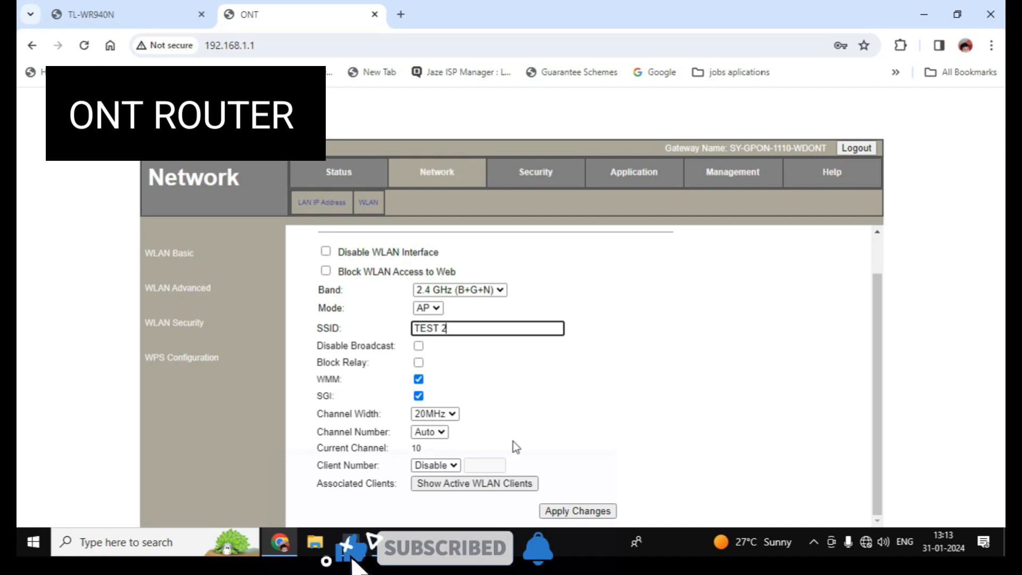
click(569, 511)
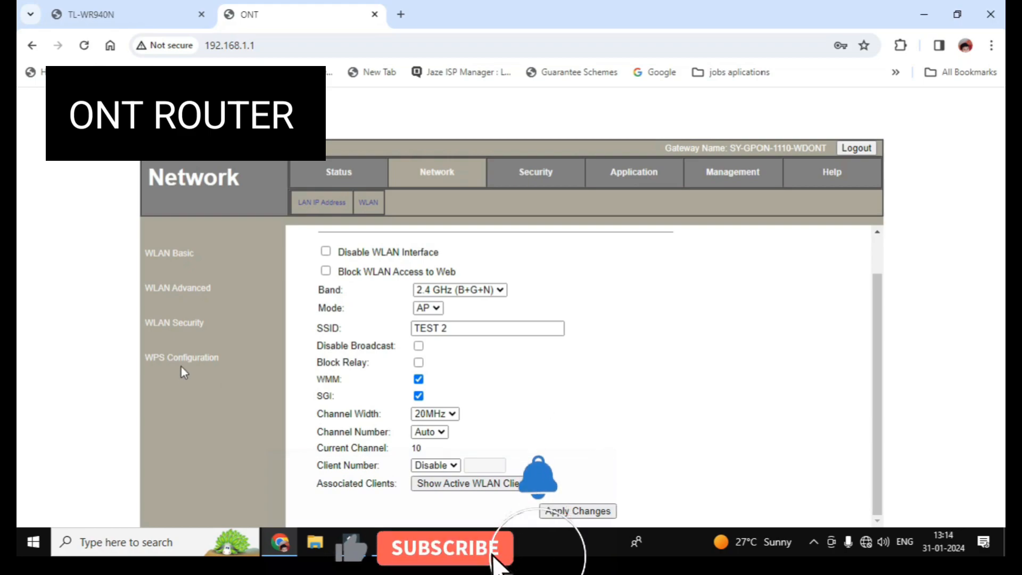
click(170, 326)
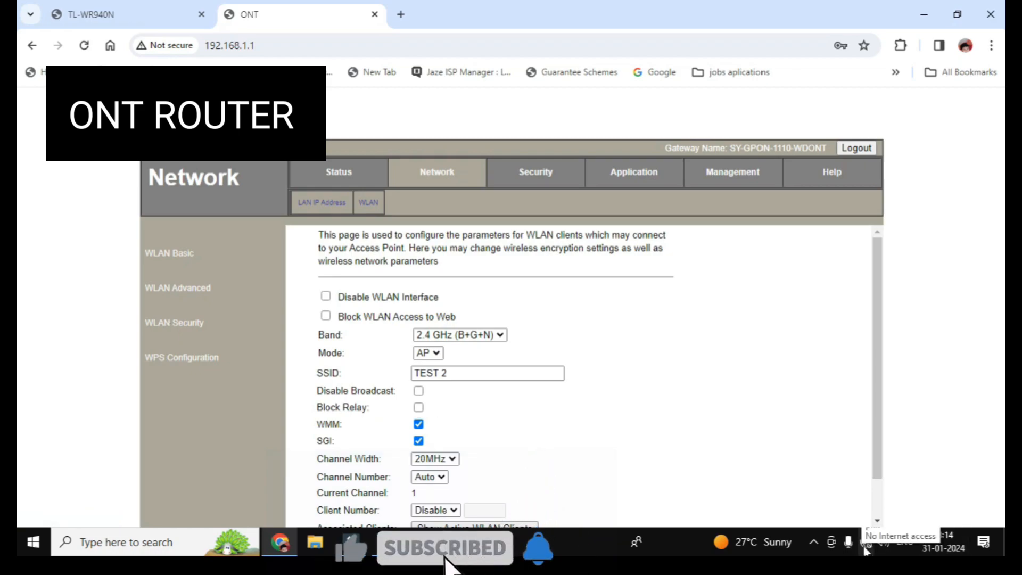
Step: Replace the TEST 2 pre-shared key with a new passphrase and apply it
click(182, 324)
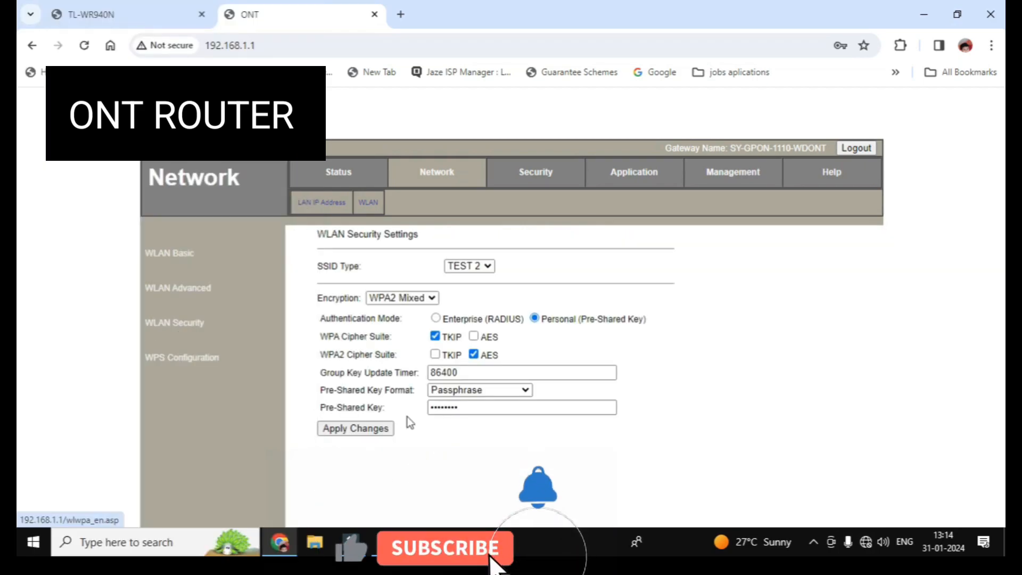
double_click(479, 409)
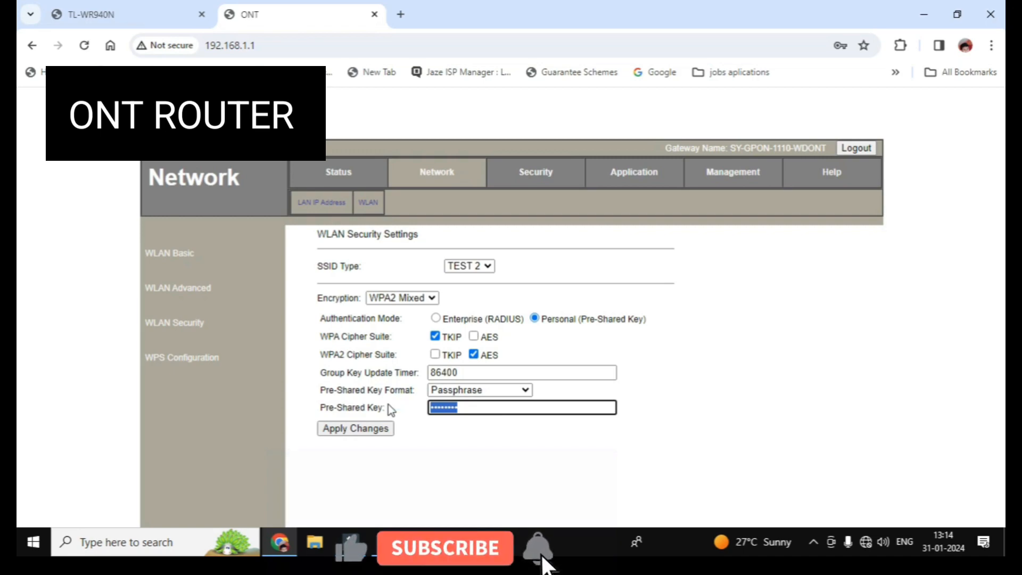
text(••)
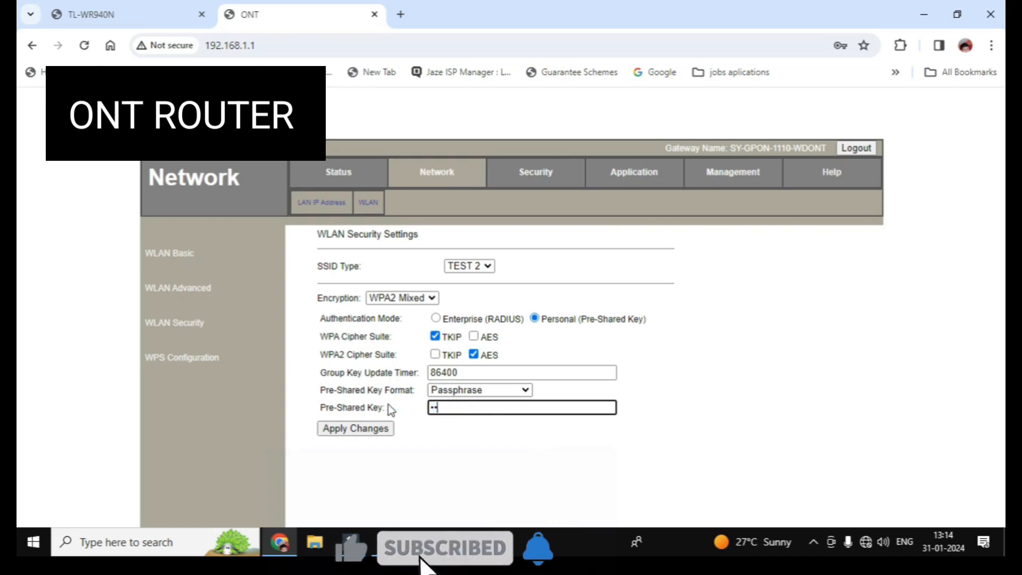
text(•••••)
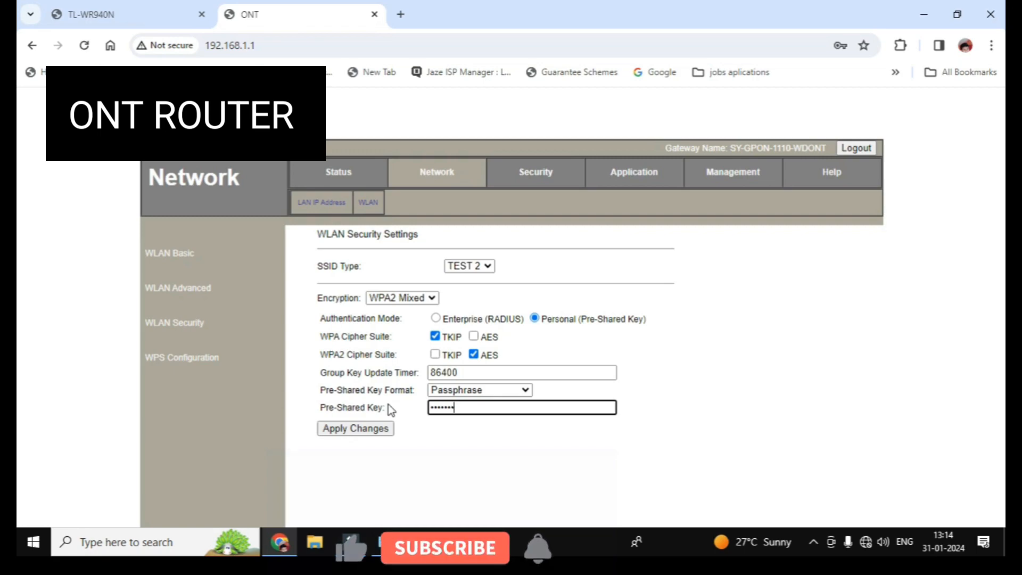
text(•)
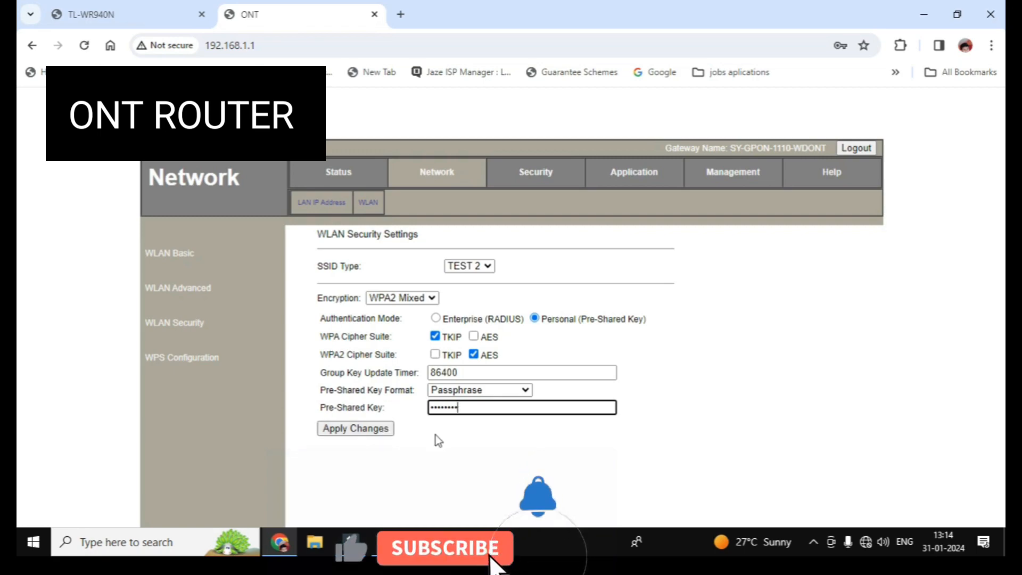
click(371, 432)
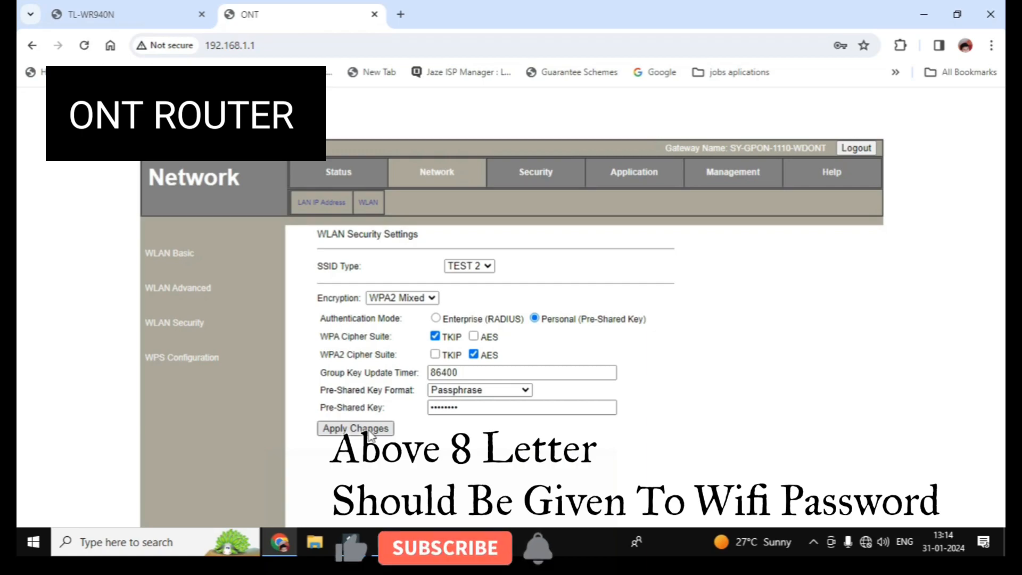
Step: Look at the WEP and WPA encryption options, then set encryption back to WPA2 Mixed
click(431, 298)
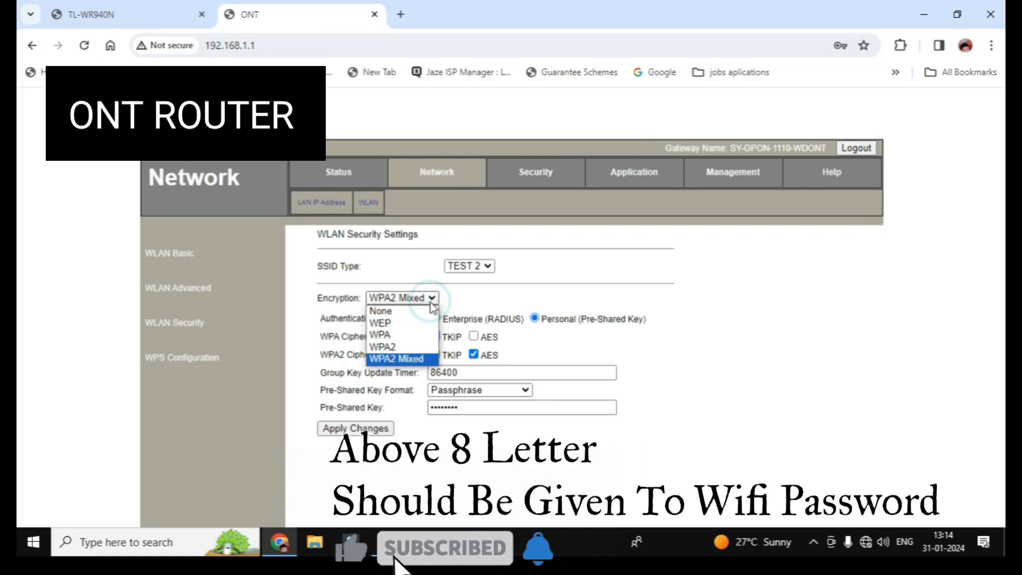
click(392, 323)
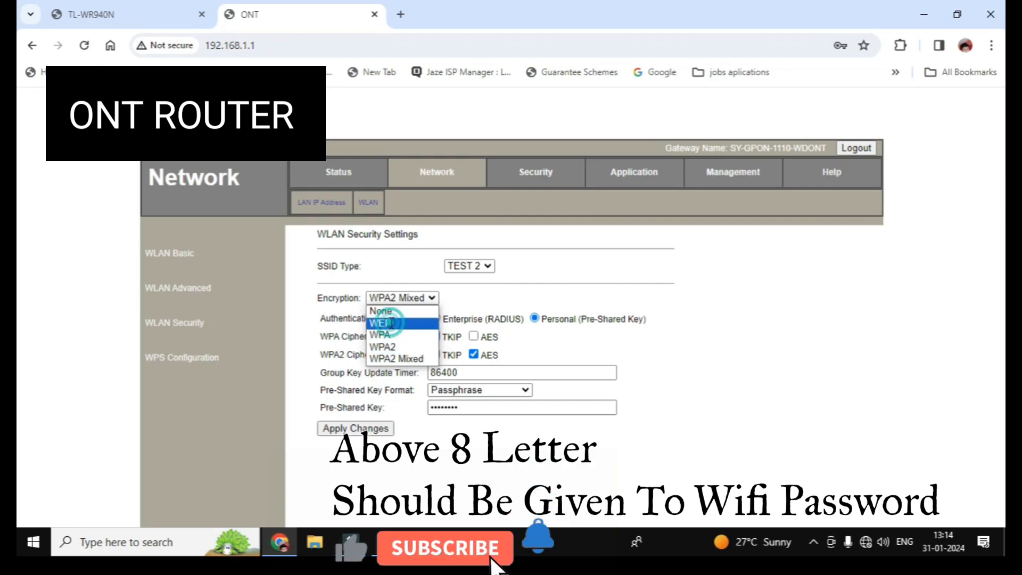
click(396, 298)
click(394, 334)
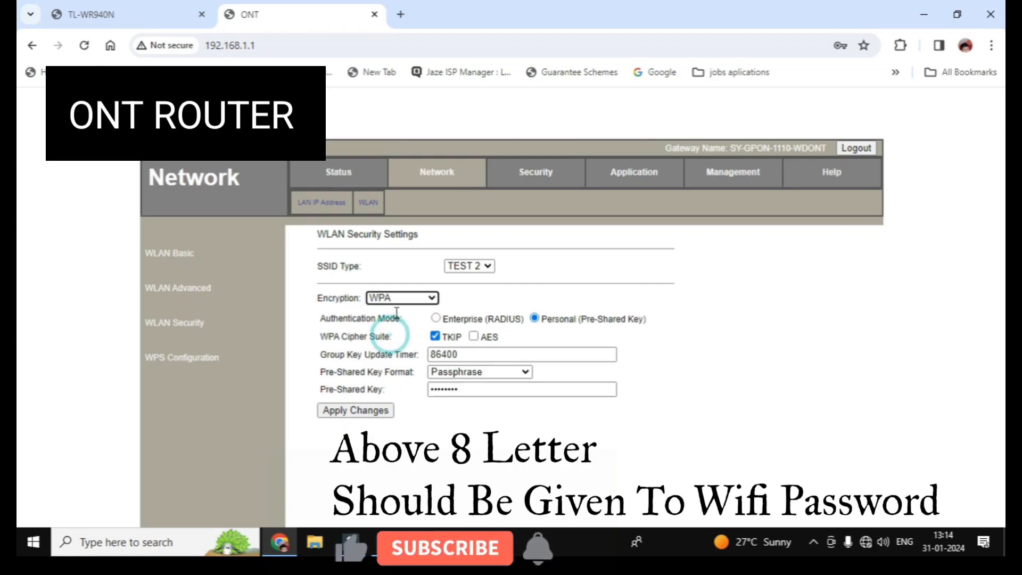
click(397, 298)
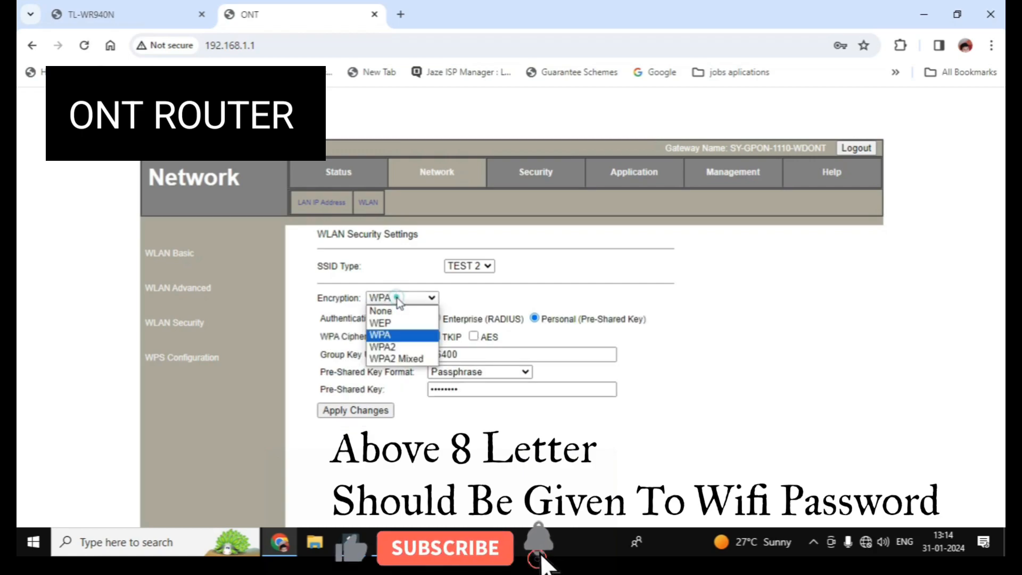
click(405, 358)
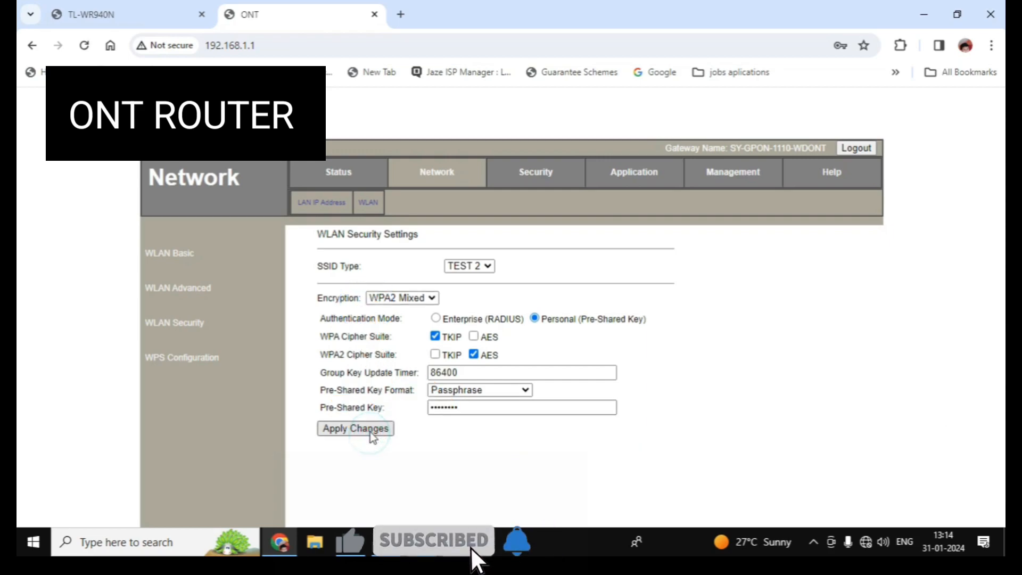
click(865, 542)
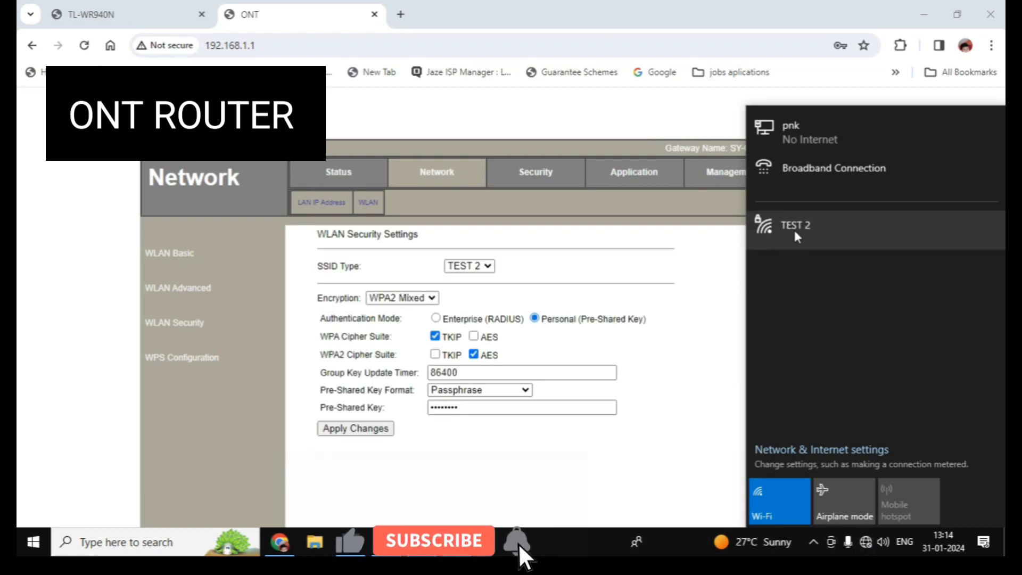
Step: Connect the PC to TEST 2 using the new security key, verifying the key before joining
click(795, 234)
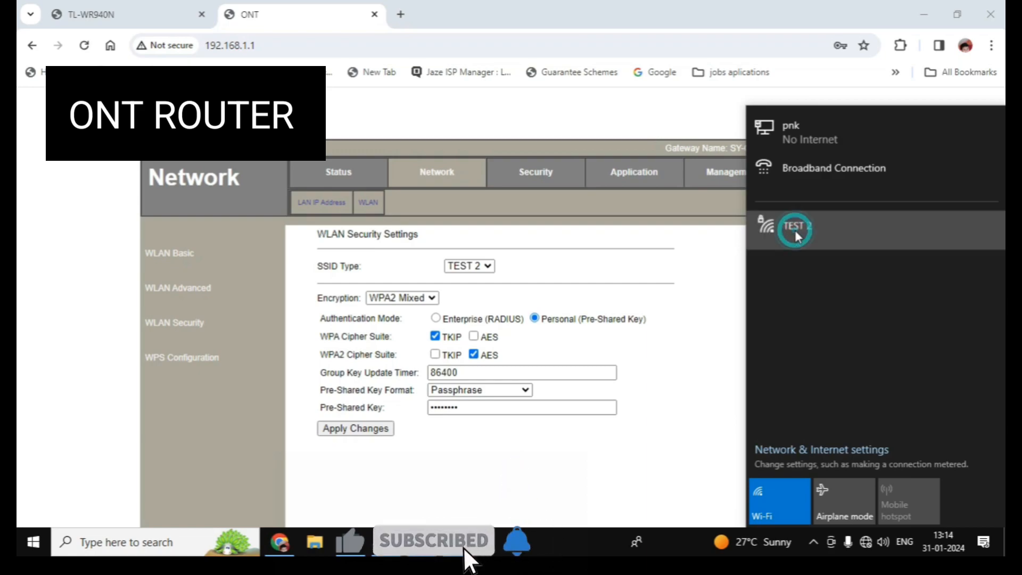
click(945, 296)
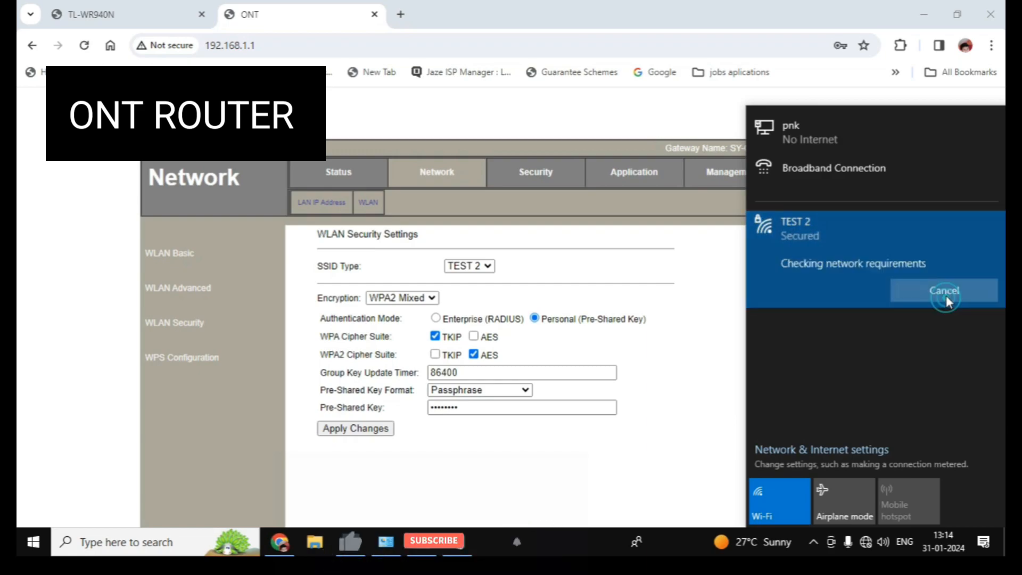
text(1234)
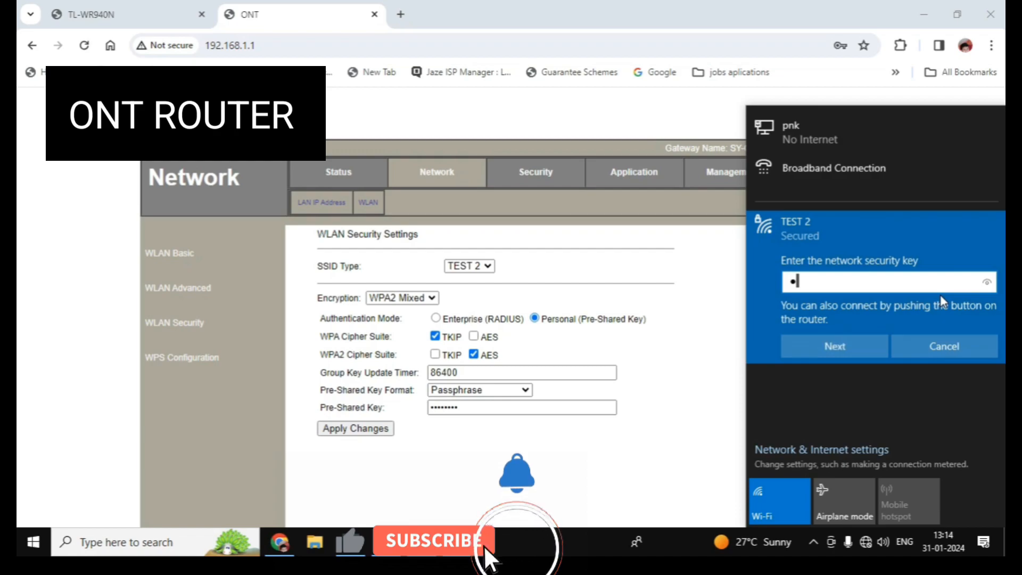
text(56789)
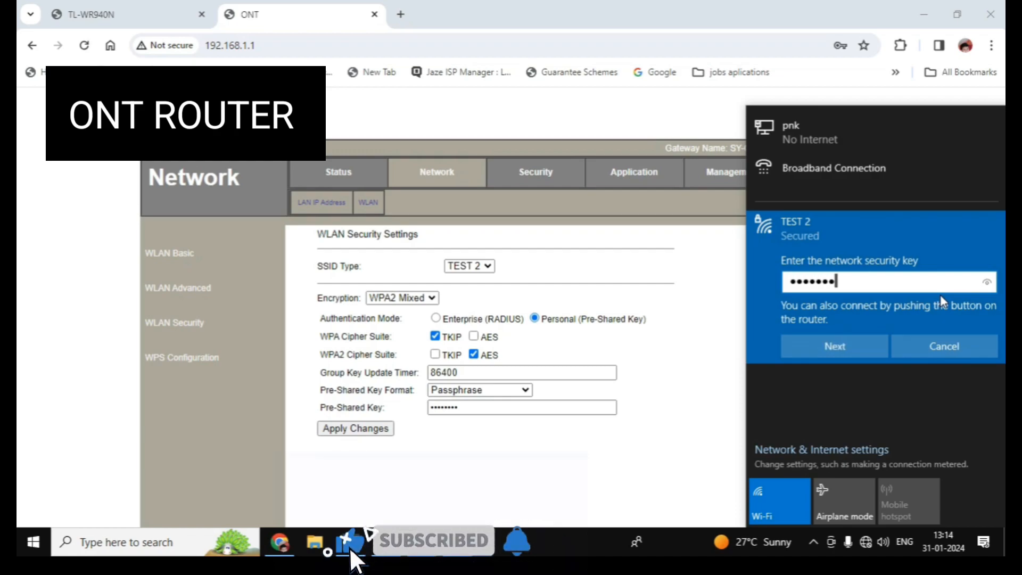
click(988, 282)
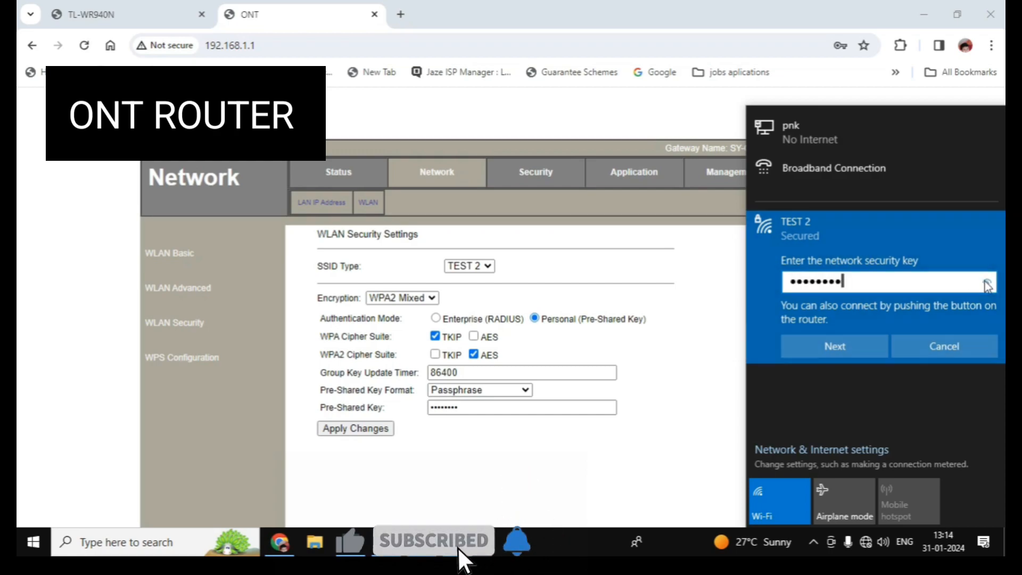
click(828, 346)
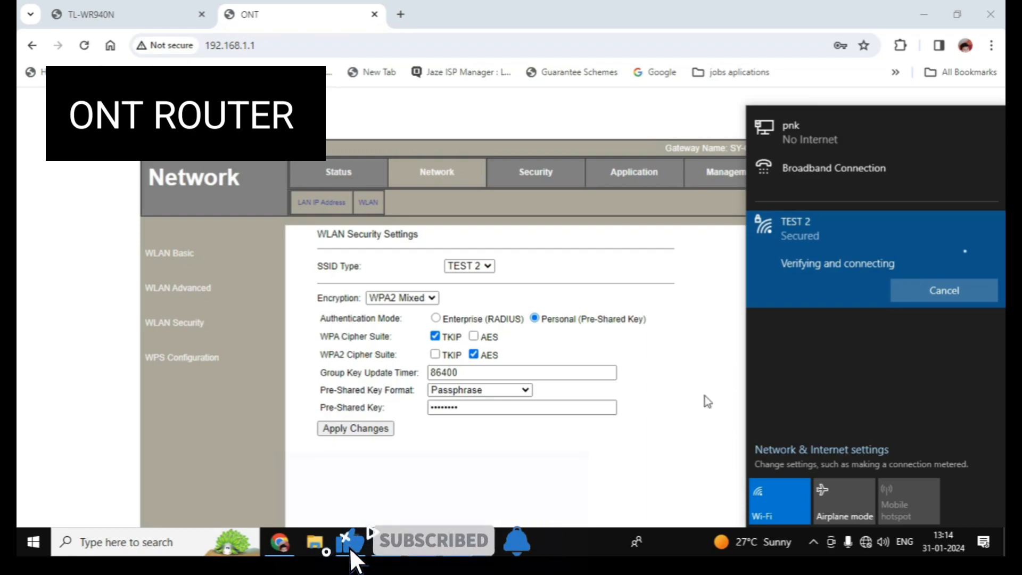
click(390, 541)
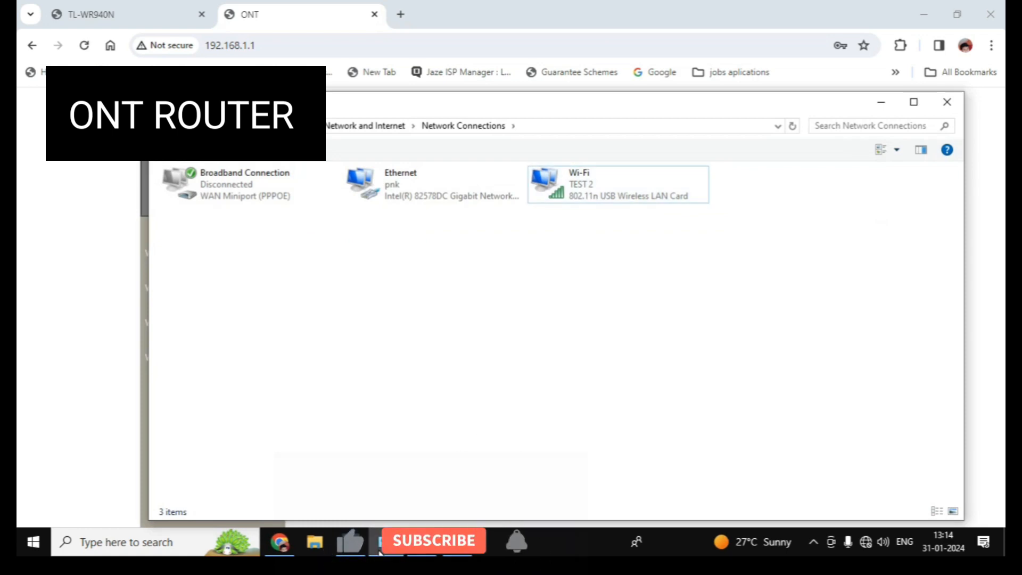
Step: Check the Wi-Fi adapter's Status shows SSID TEST 2, then close it and minimize Network Connections
right_click(586, 197)
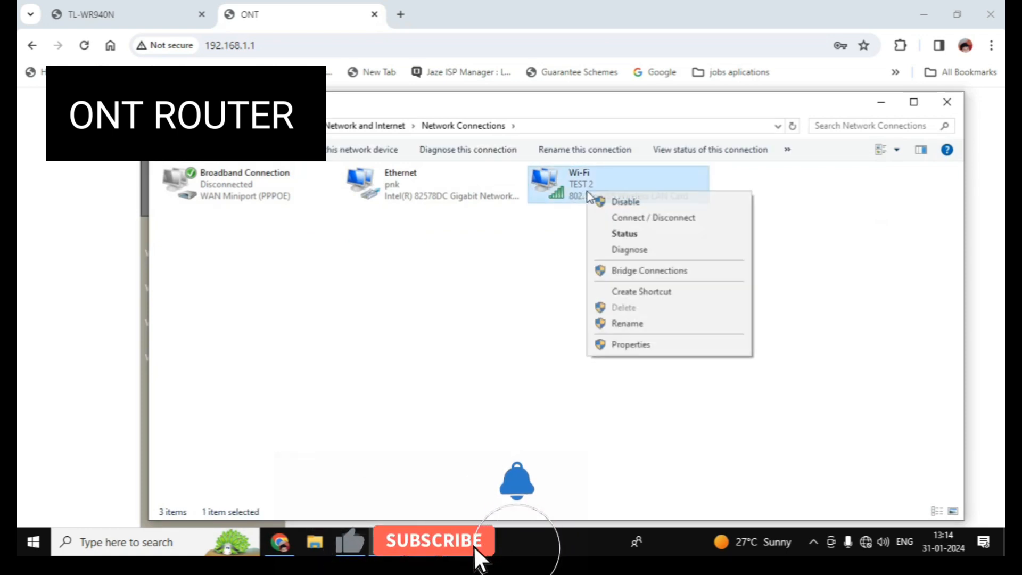
click(620, 234)
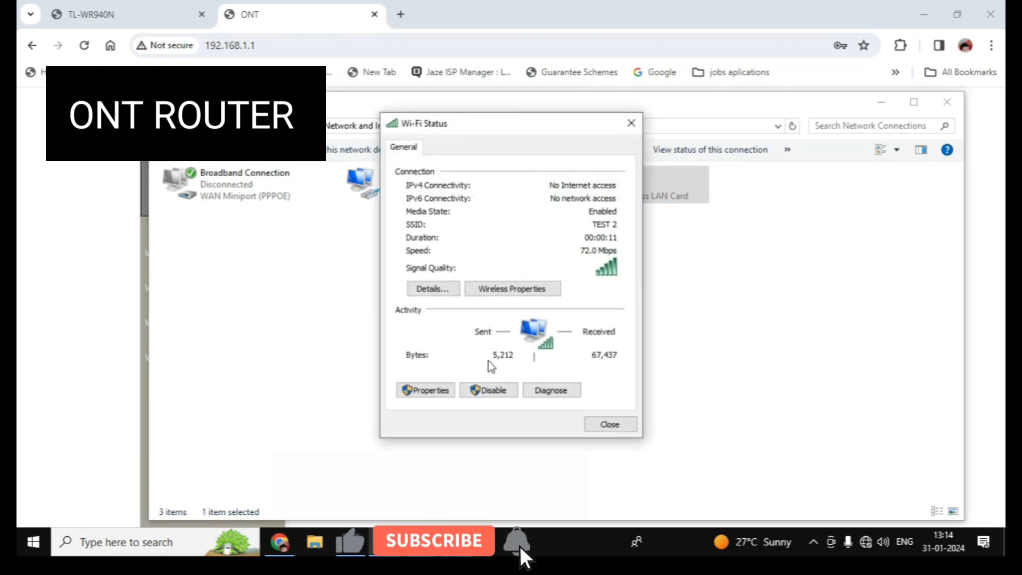
click(489, 362)
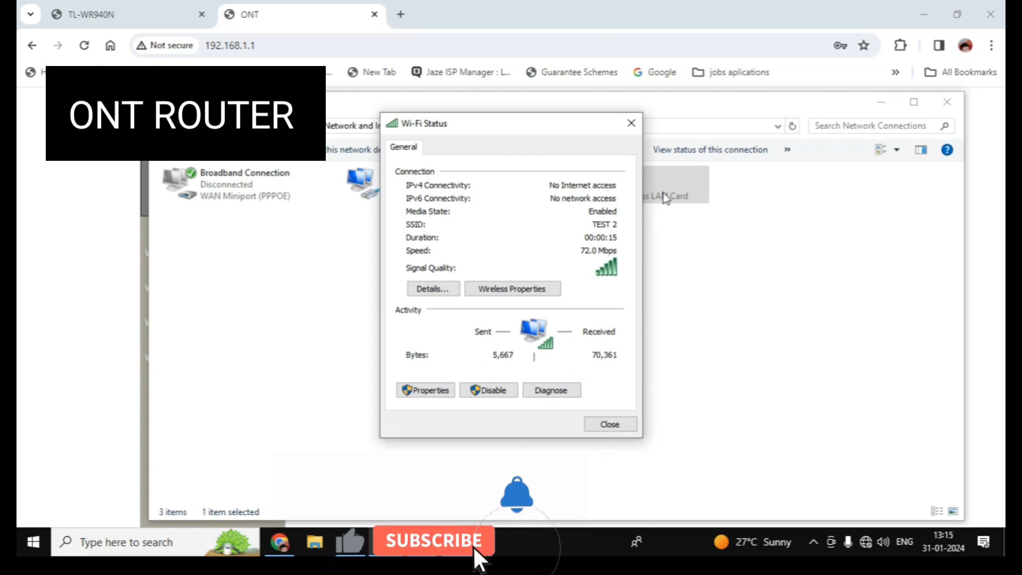
click(633, 124)
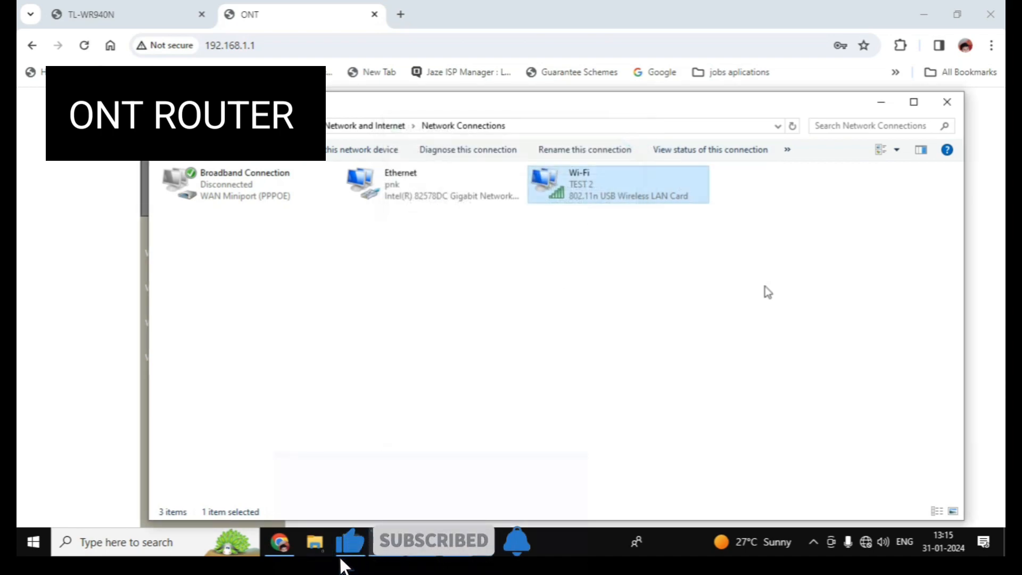
click(881, 103)
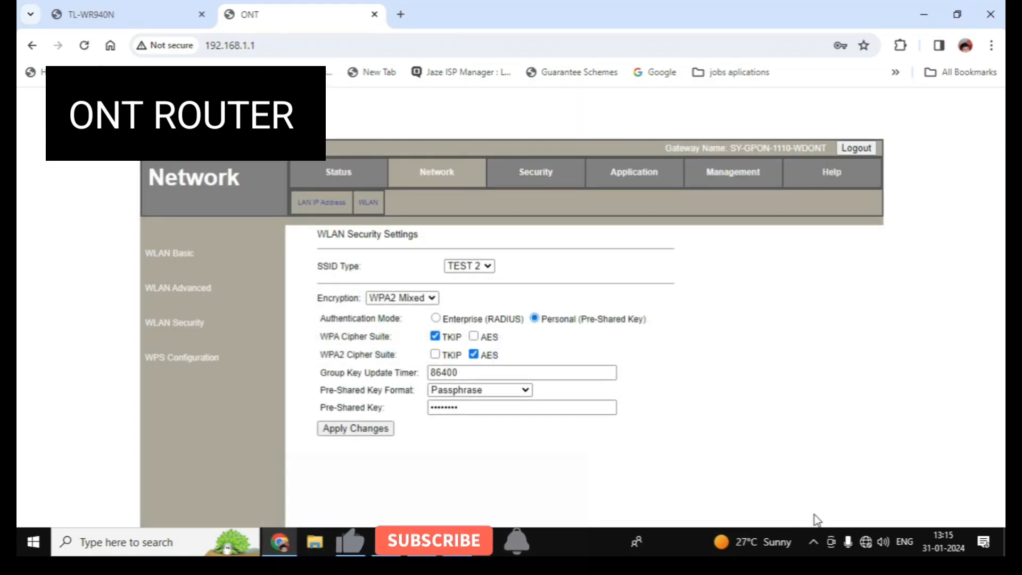
click(869, 540)
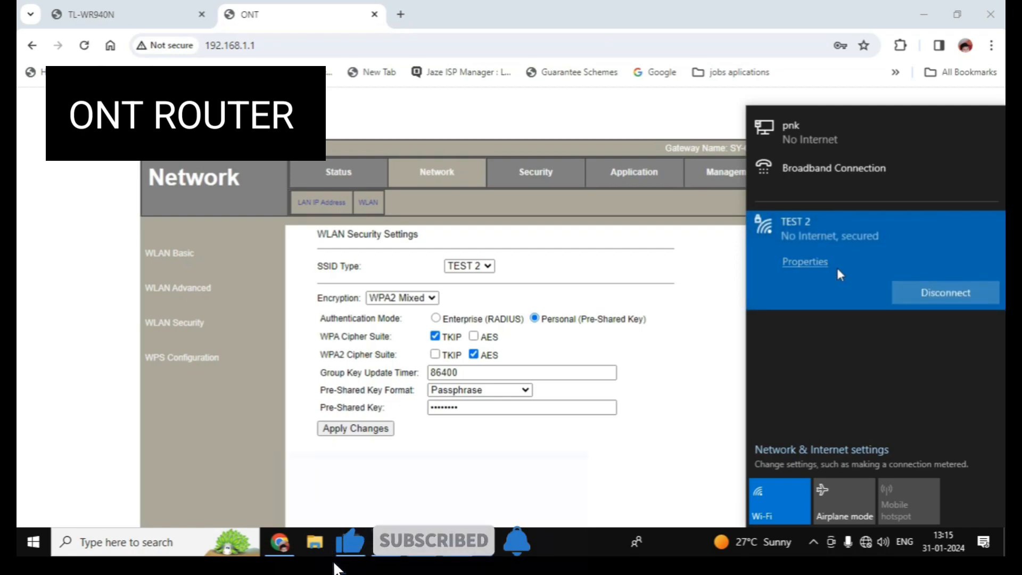
click(701, 419)
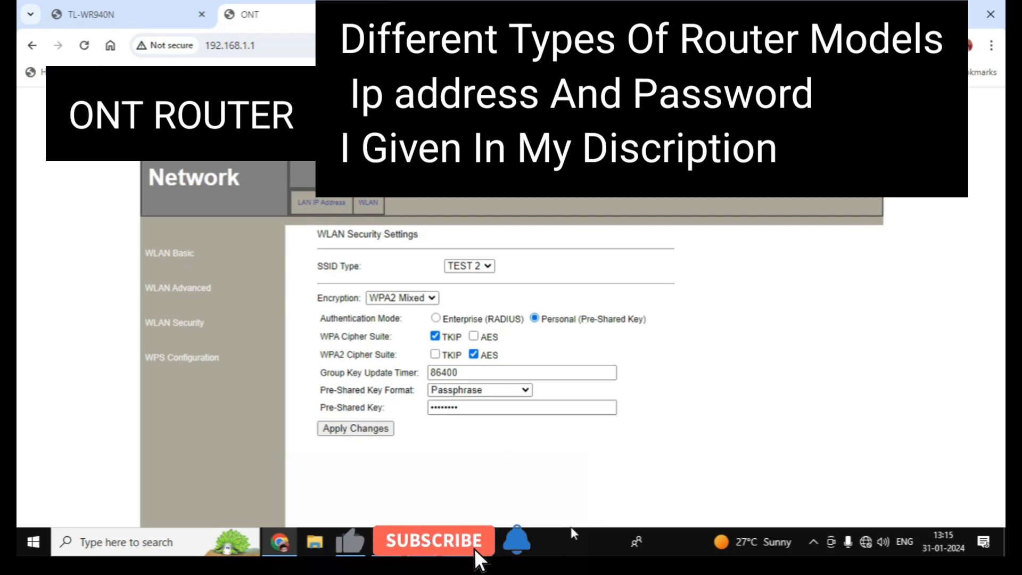
click(867, 541)
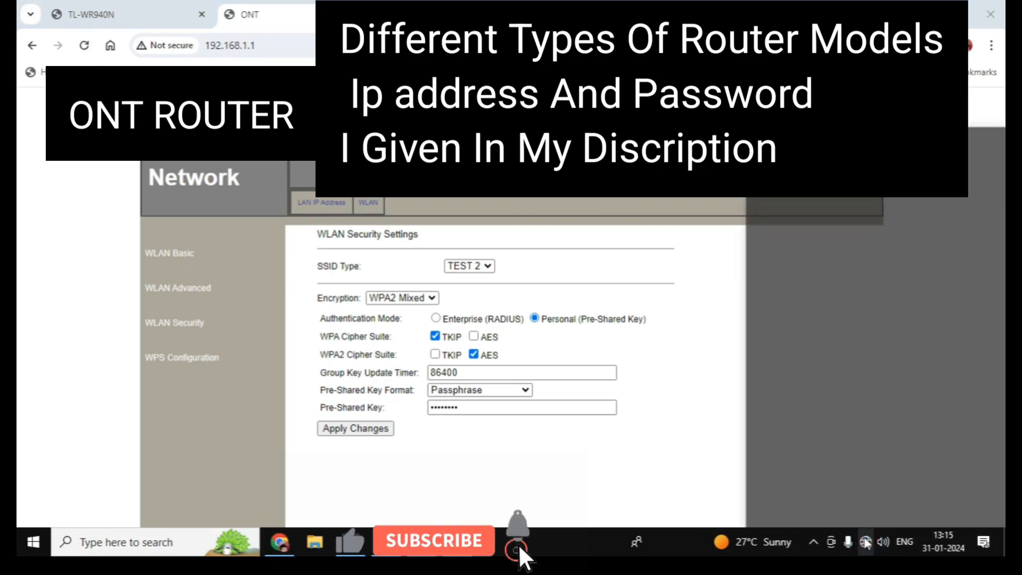
click(716, 406)
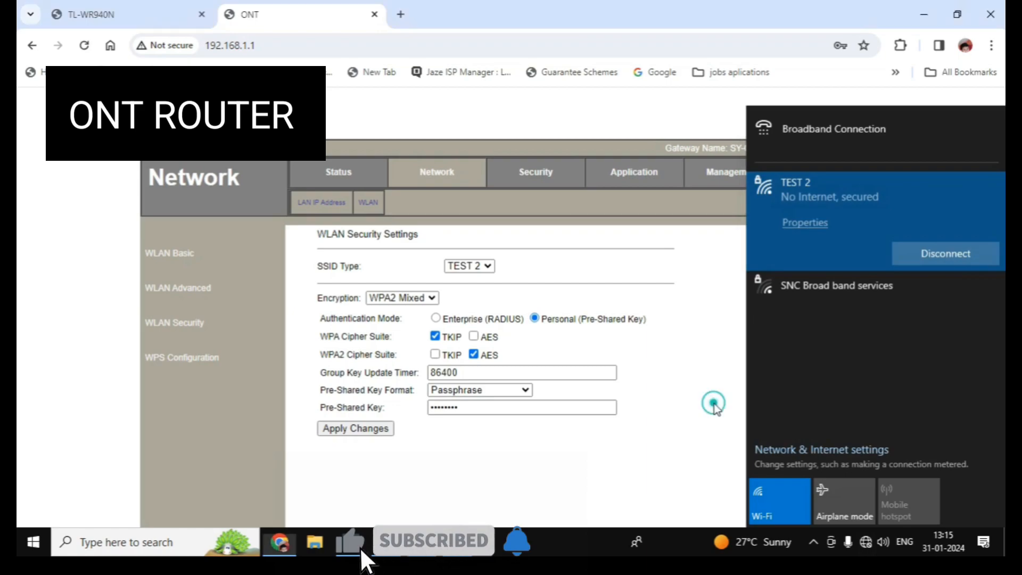